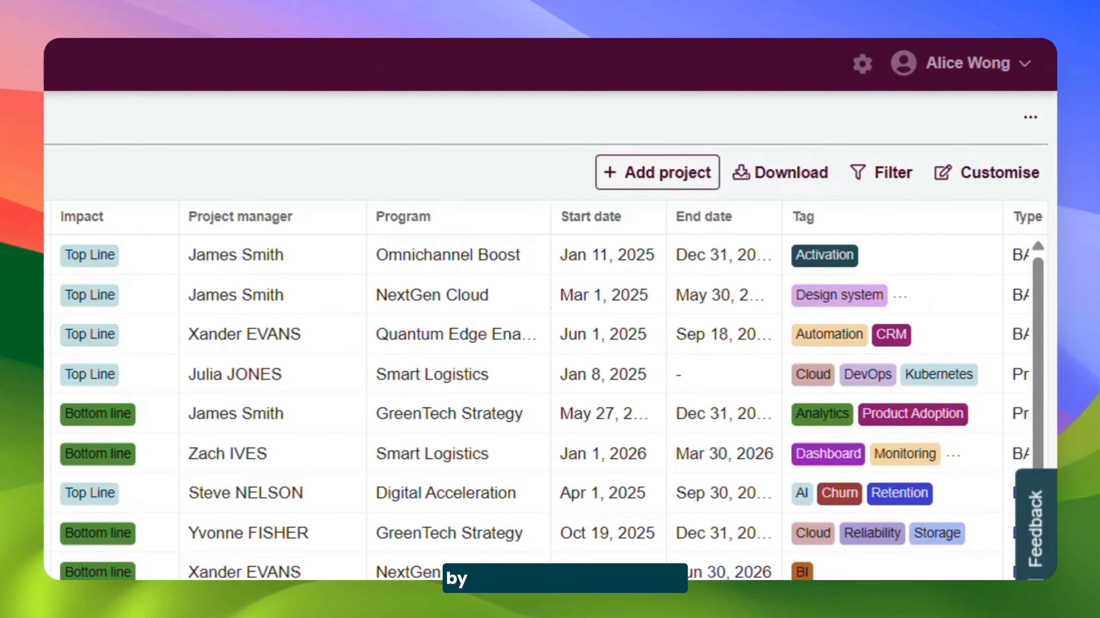
Customise the projects table by pinning the Project name column and hiding the Project ID column
click(1034, 175)
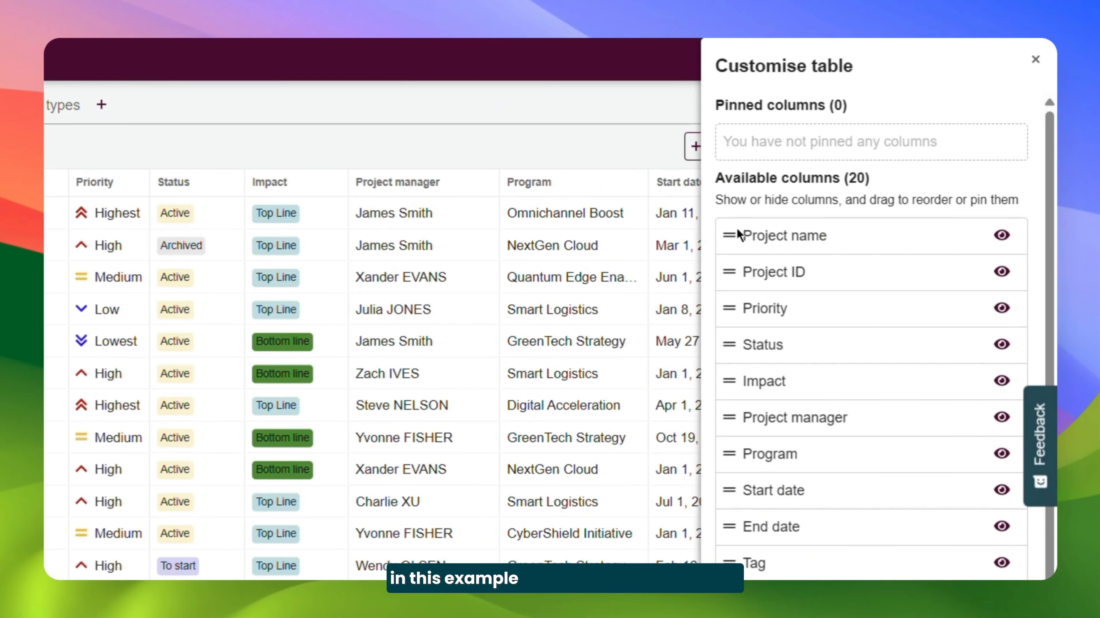
drag(738, 235, 727, 147)
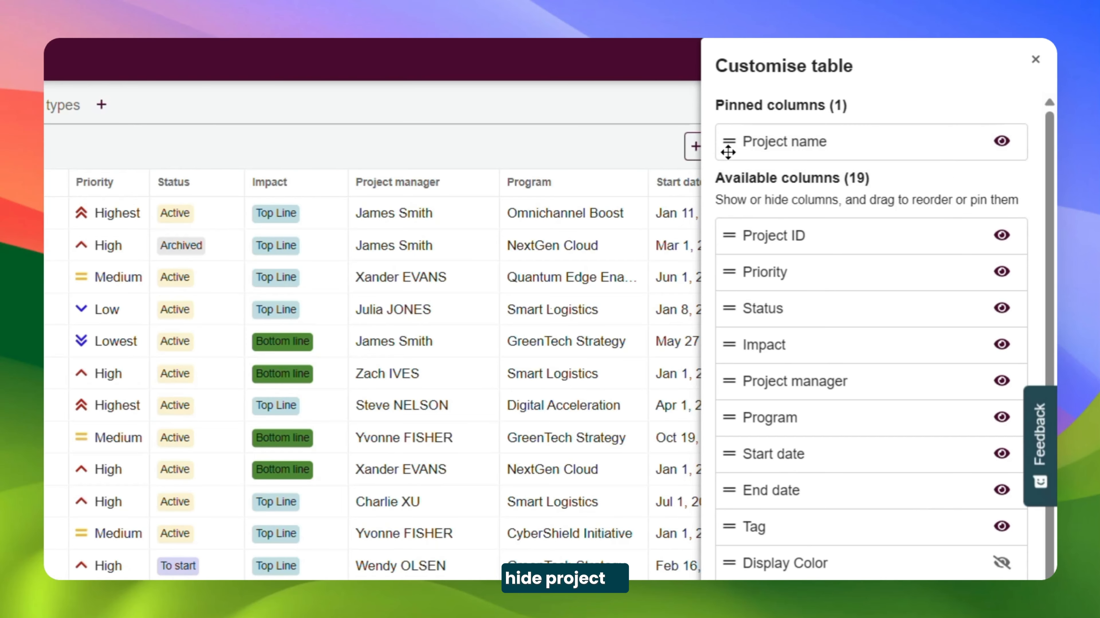
click(1002, 235)
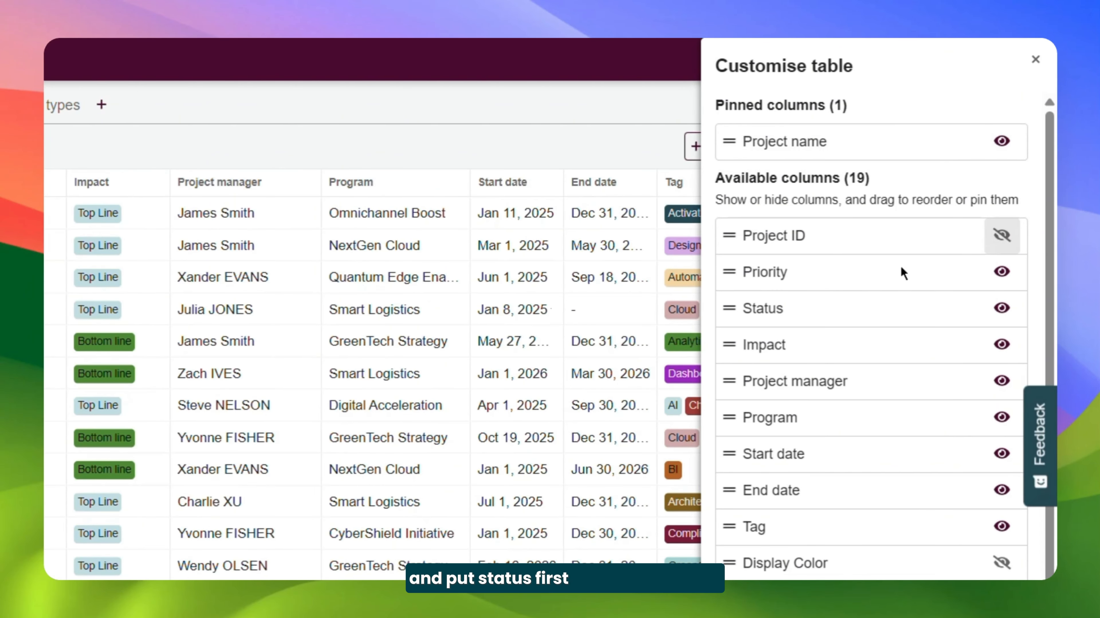
Move the Status column ahead of Priority and save the customised layout to the current tab
drag(737, 306, 729, 281)
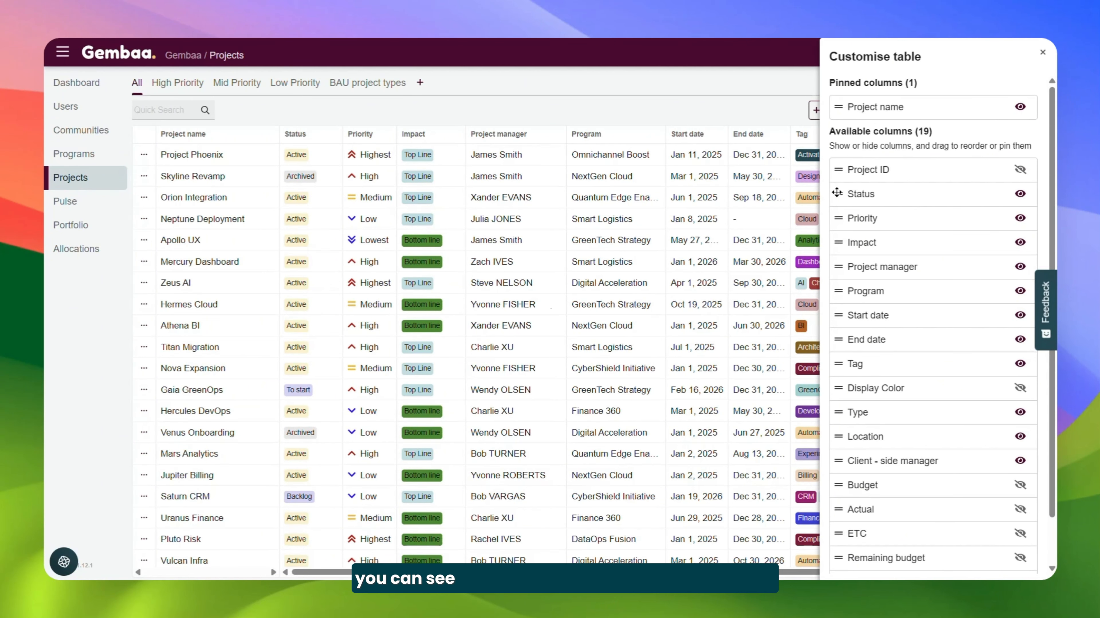
click(763, 108)
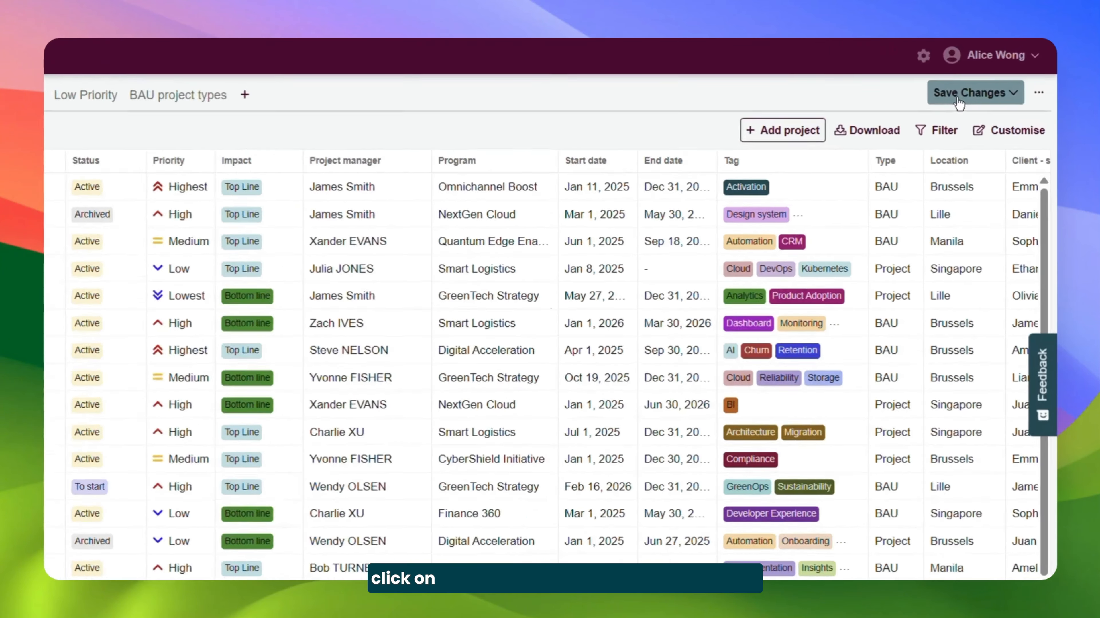
click(980, 85)
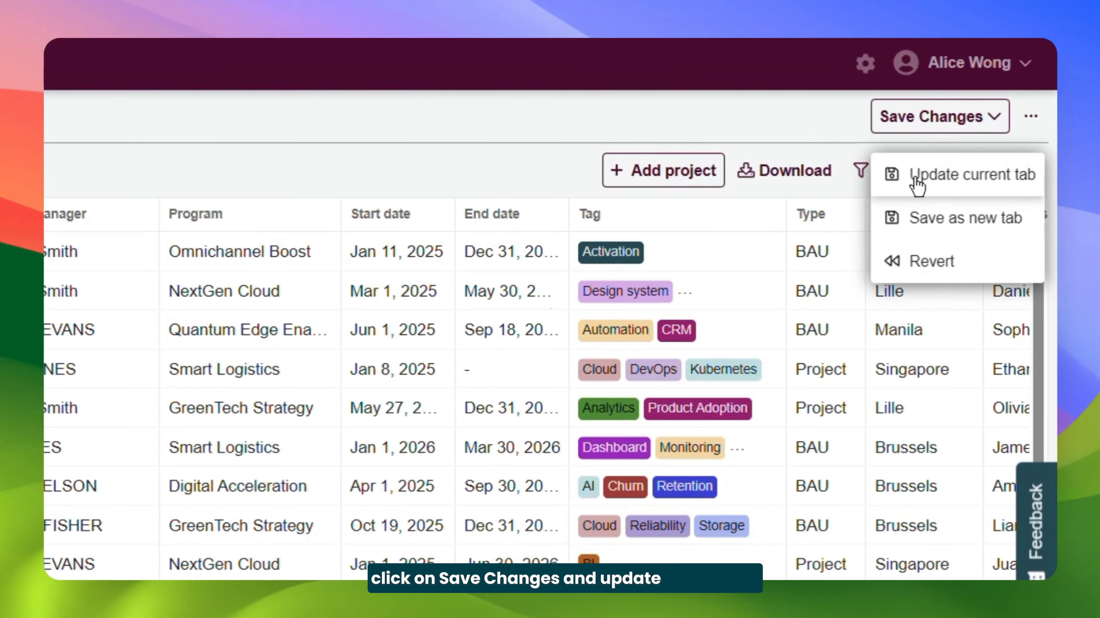
click(915, 184)
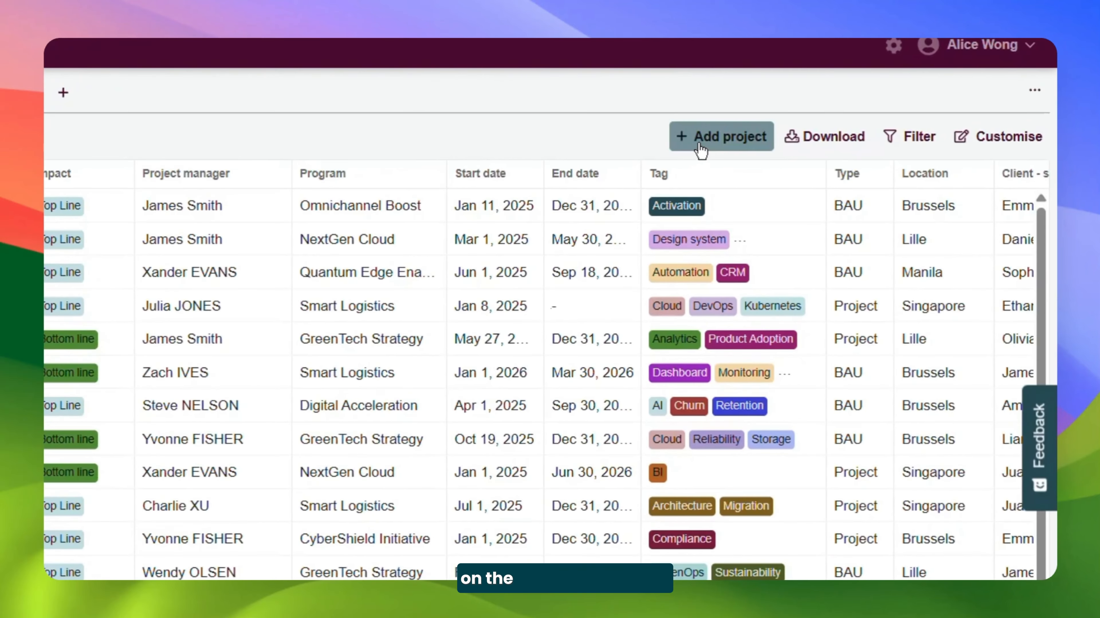
Start a new project named "Project X" under the AI Transformation program and enter the client-side manager's full name
click(701, 150)
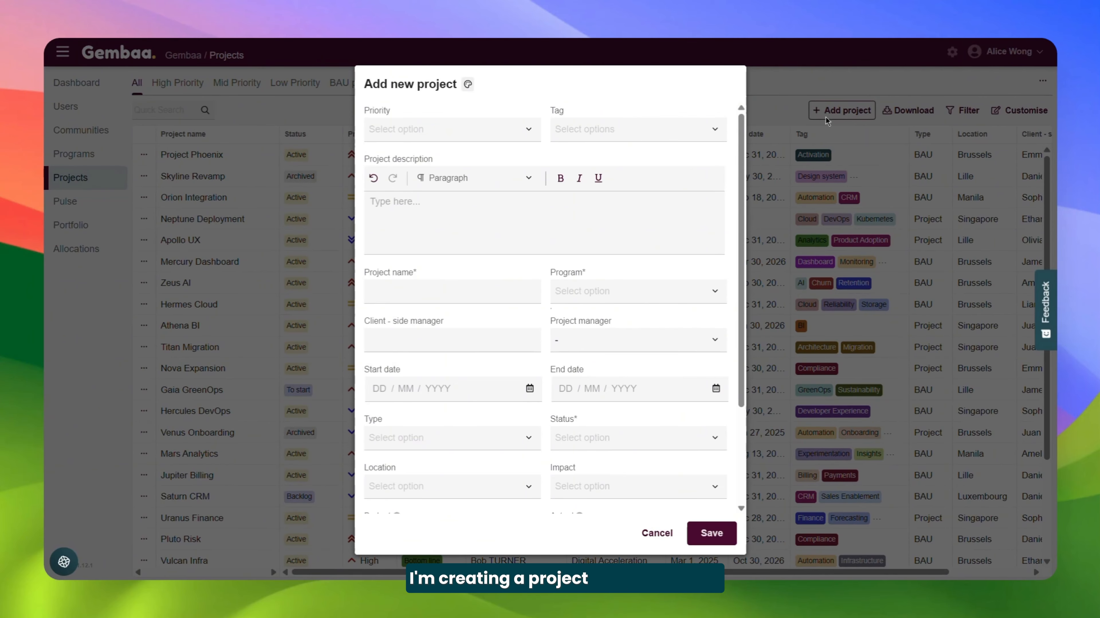
click(496, 290)
text(Project X)
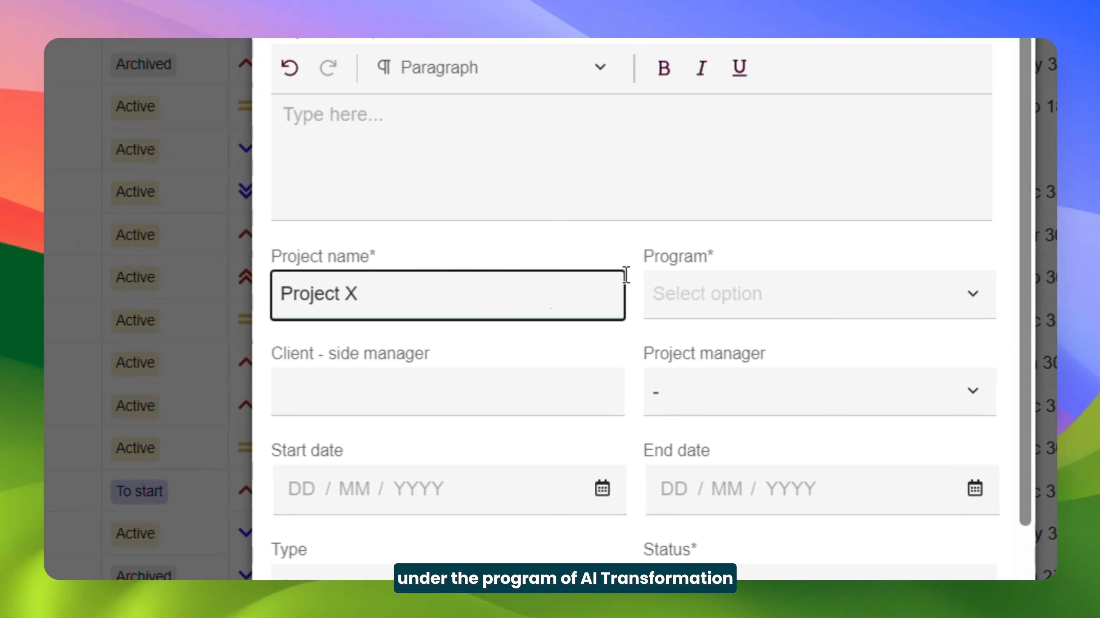
click(756, 292)
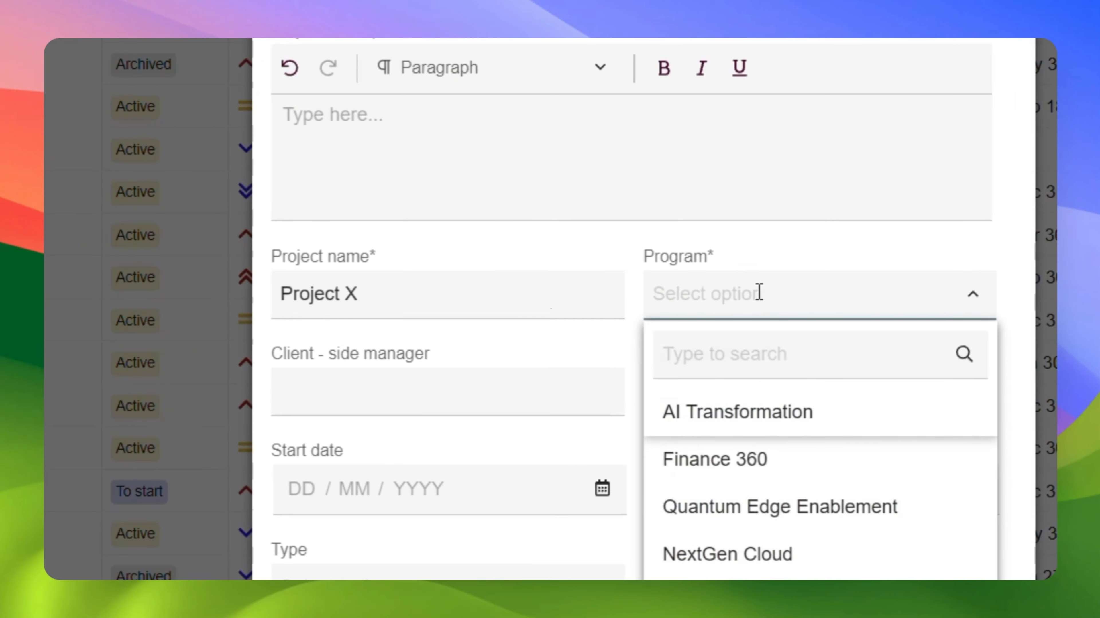
click(835, 422)
click(518, 391)
text(John DOE)
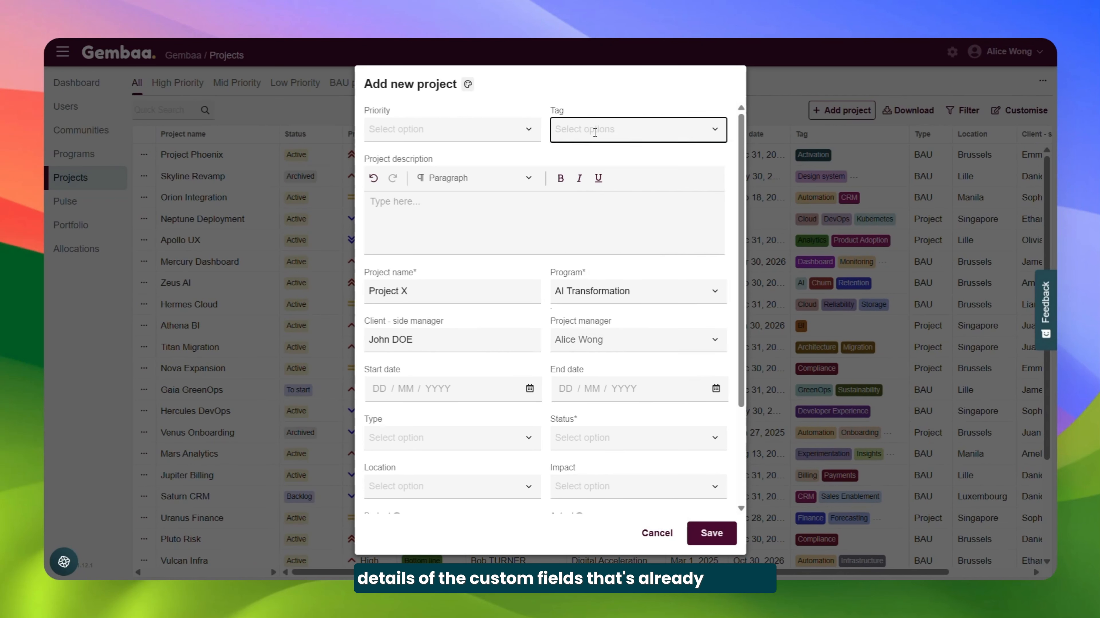
Give the new project Highest priority, four tags including AI, Churn and Finance, and the description "Test project"
click(639, 129)
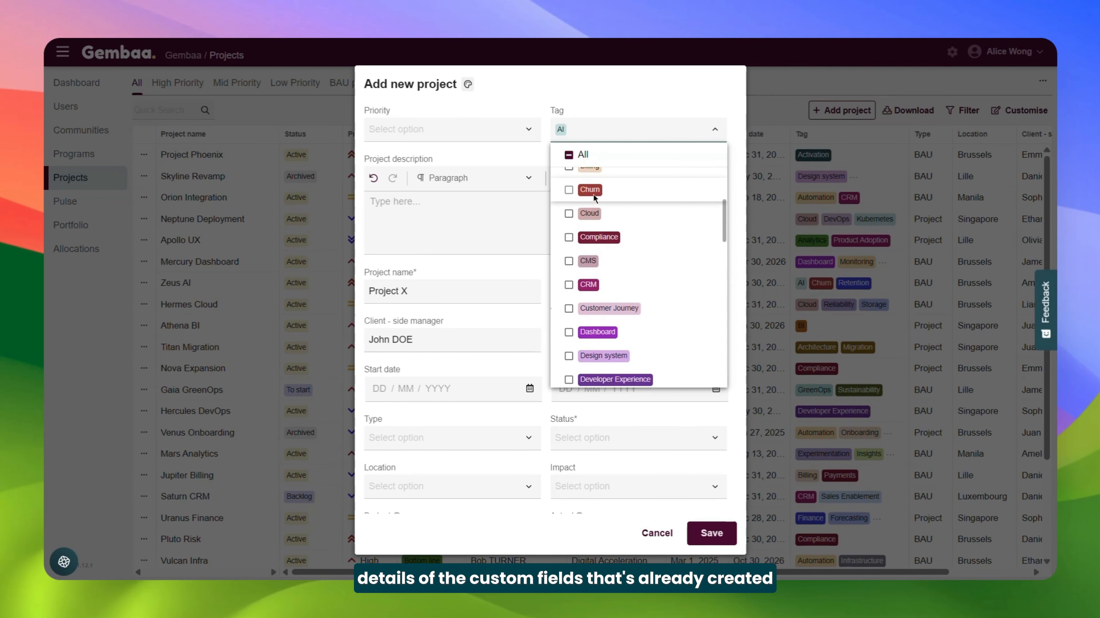
click(479, 192)
text(Test project)
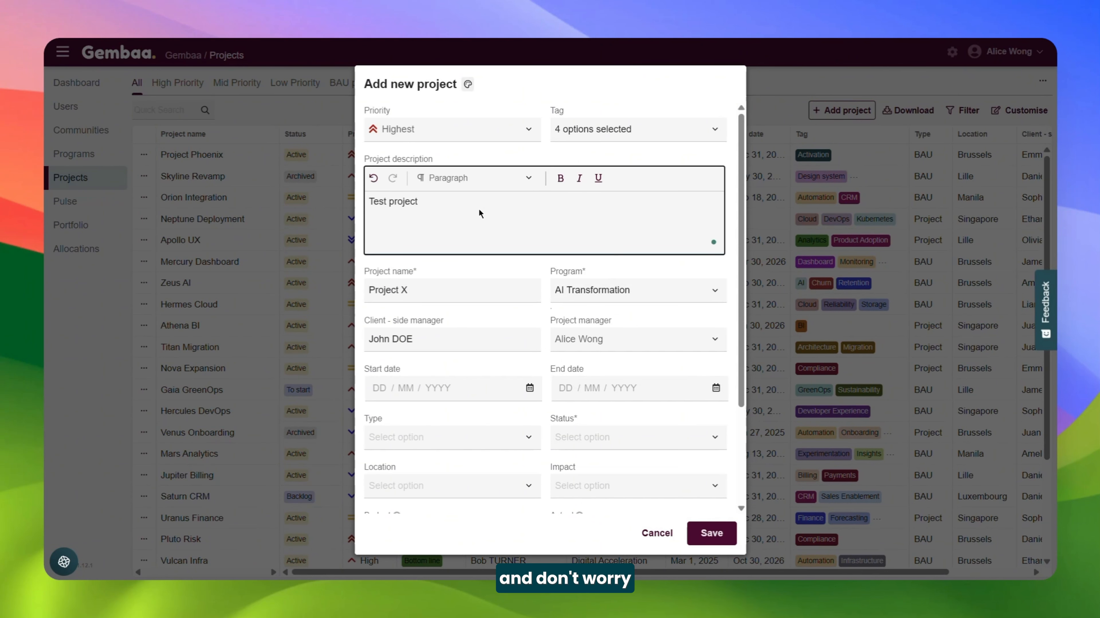
Set the new project's start date to 01/04/2026 and its end date to 31/12/2026
click(530, 388)
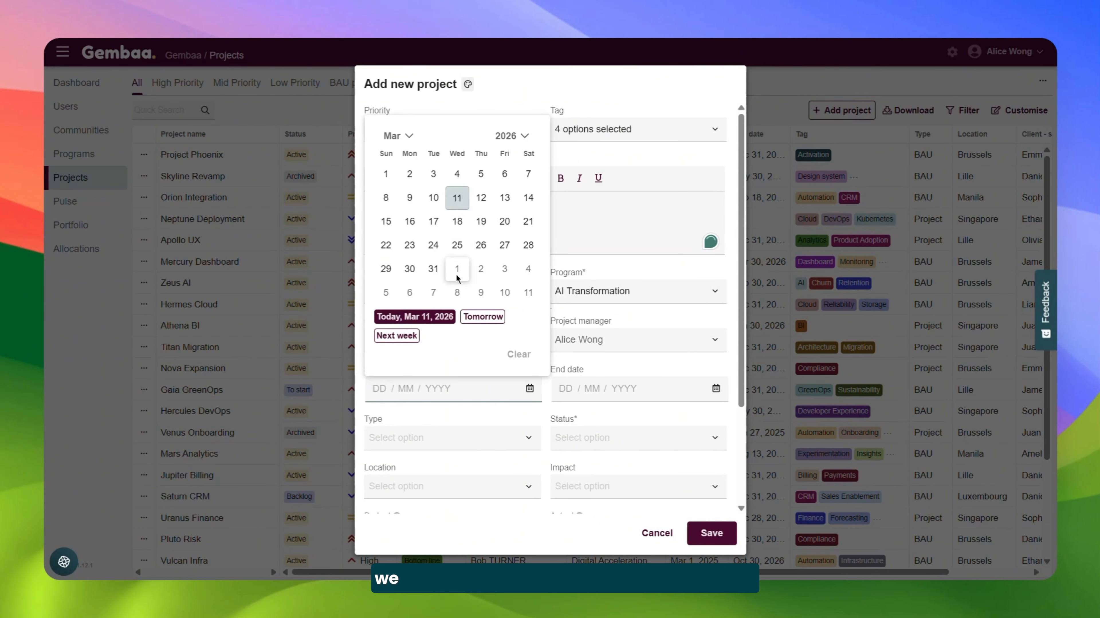
click(457, 334)
click(565, 388)
text(31 / 12 / 2026)
Set the new project's type to BAU and its status to To start
click(525, 439)
click(391, 462)
click(601, 438)
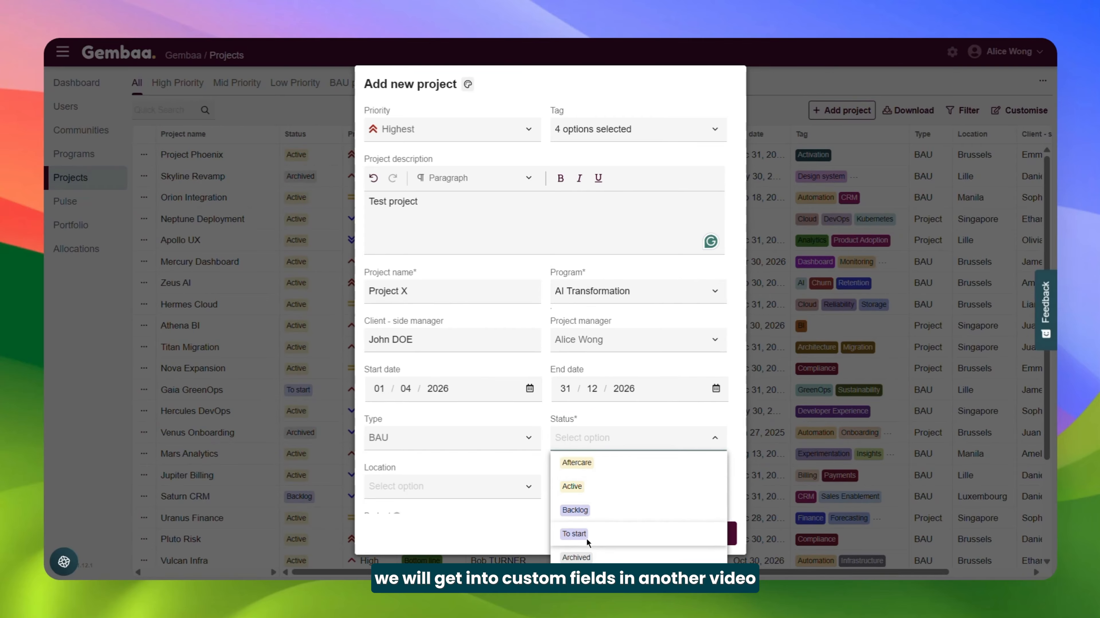
click(586, 537)
Set the location to Brussels and the impact to Top Line, and save the new project
click(498, 486)
click(398, 511)
click(598, 486)
click(597, 518)
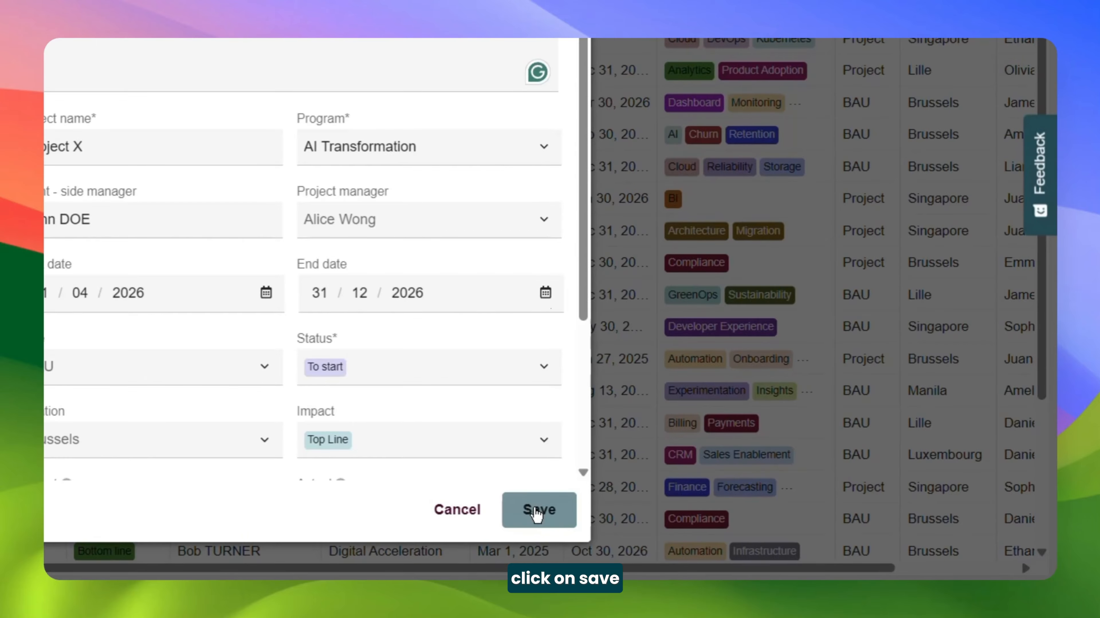
click(537, 511)
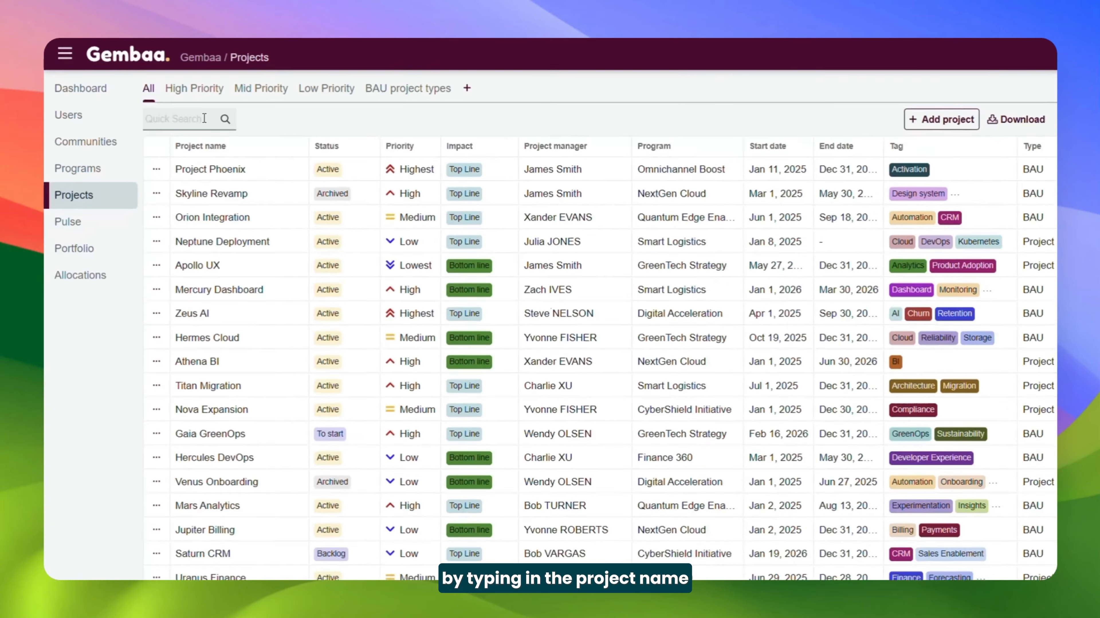
Search the projects list for "Project X"
click(205, 118)
text(Project)
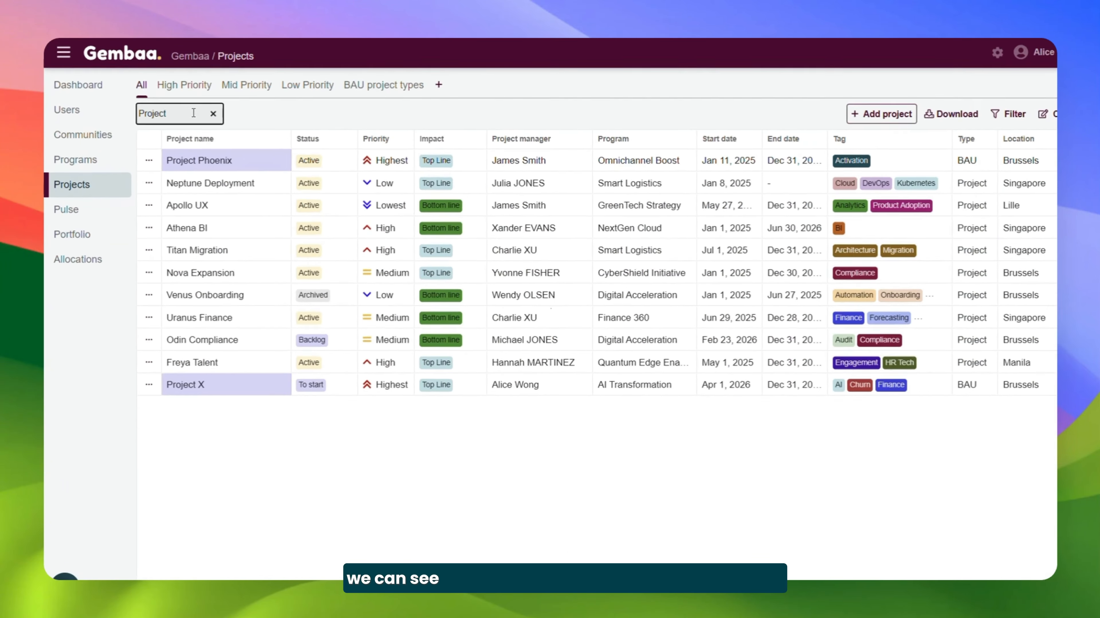
text( X)
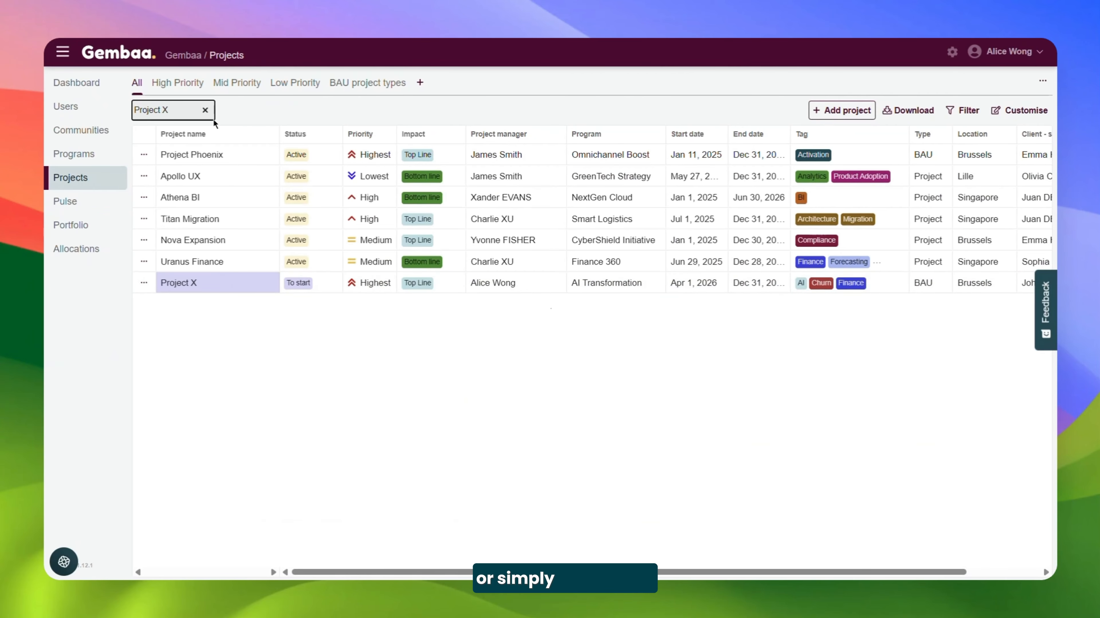
Clear the search and look for Project X in the full projects list
click(205, 110)
scroll(286, 409, down, 5)
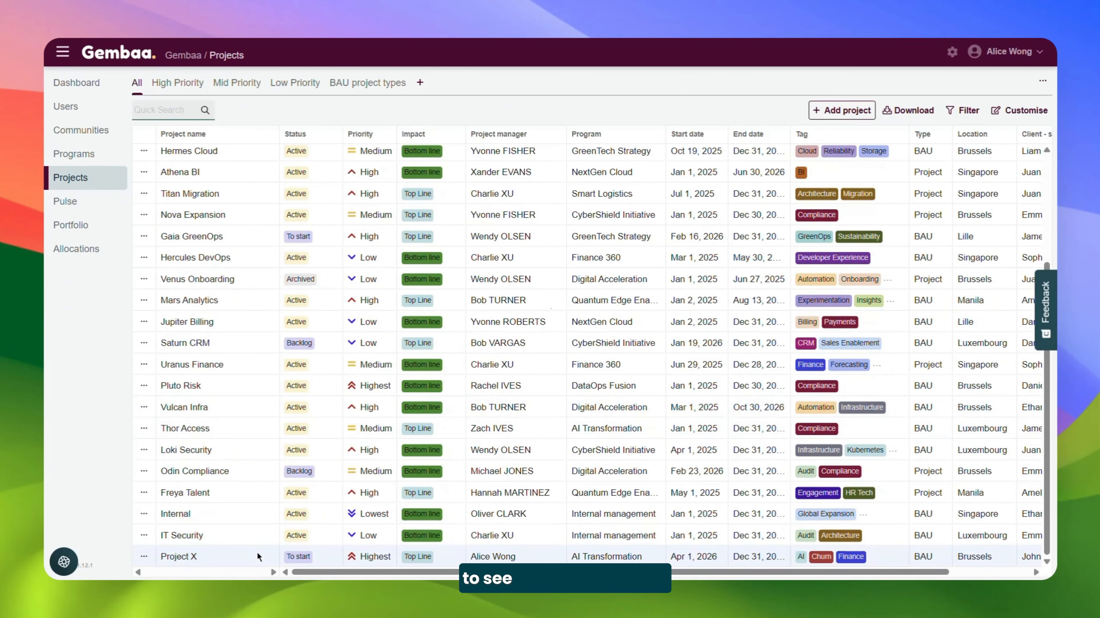
scroll(263, 473, up, 5)
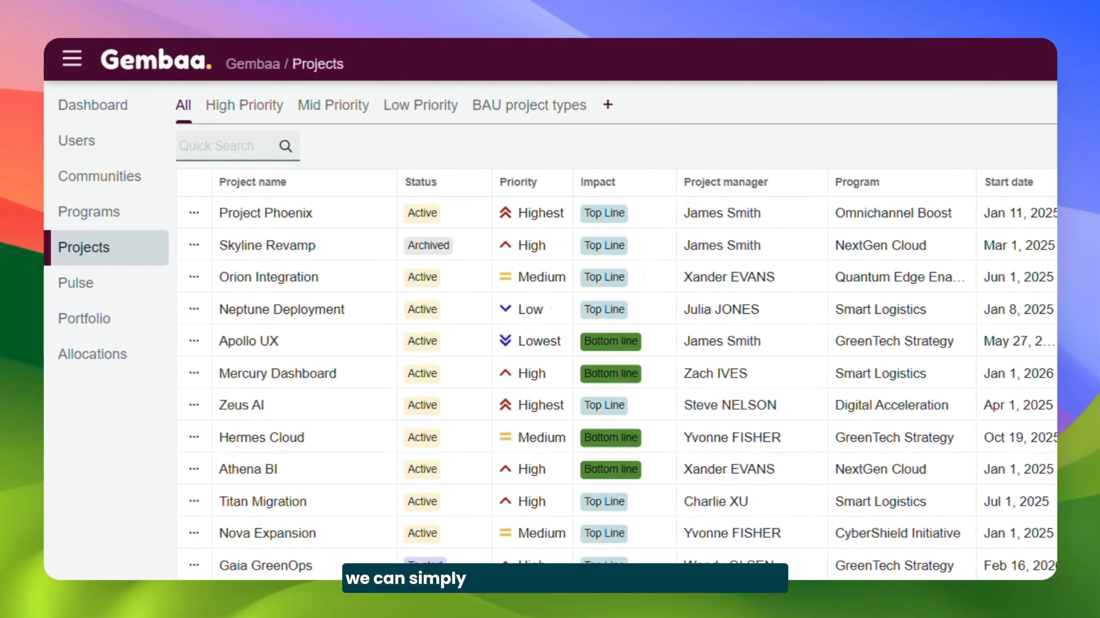
Review Project Phoenix's details, milestones, allocation, knowledge, pulse, contributors and activity logs
click(302, 217)
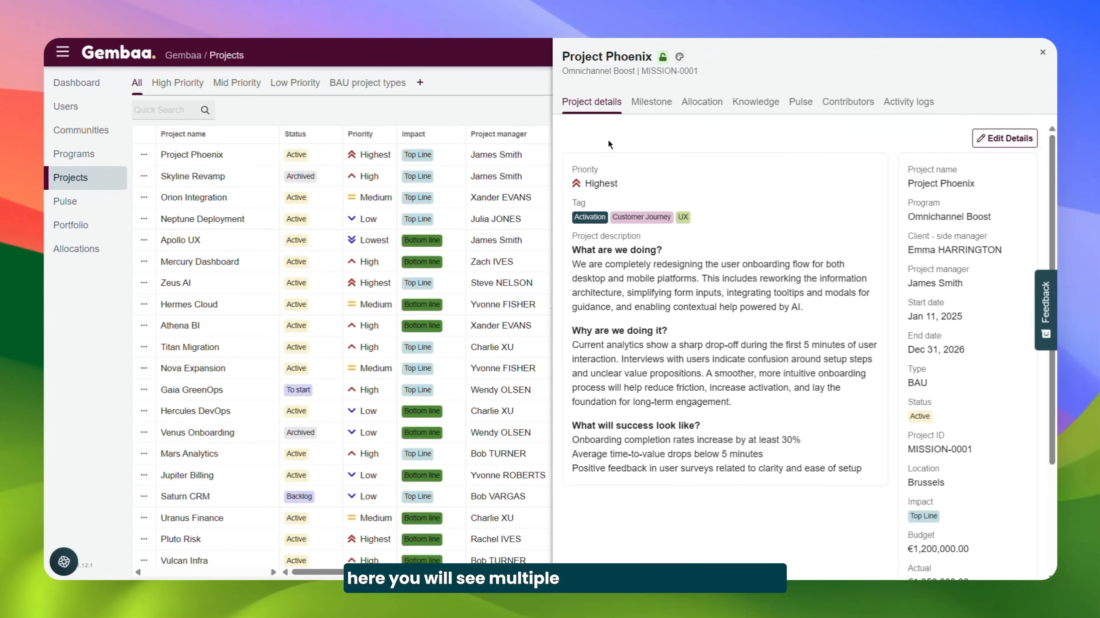
click(650, 103)
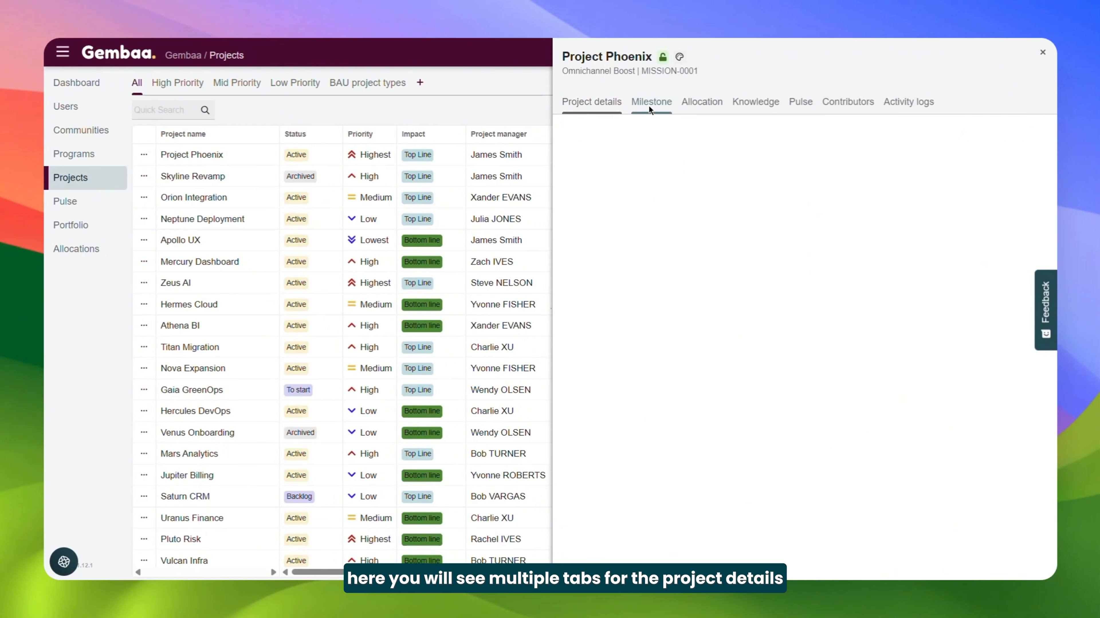
click(701, 104)
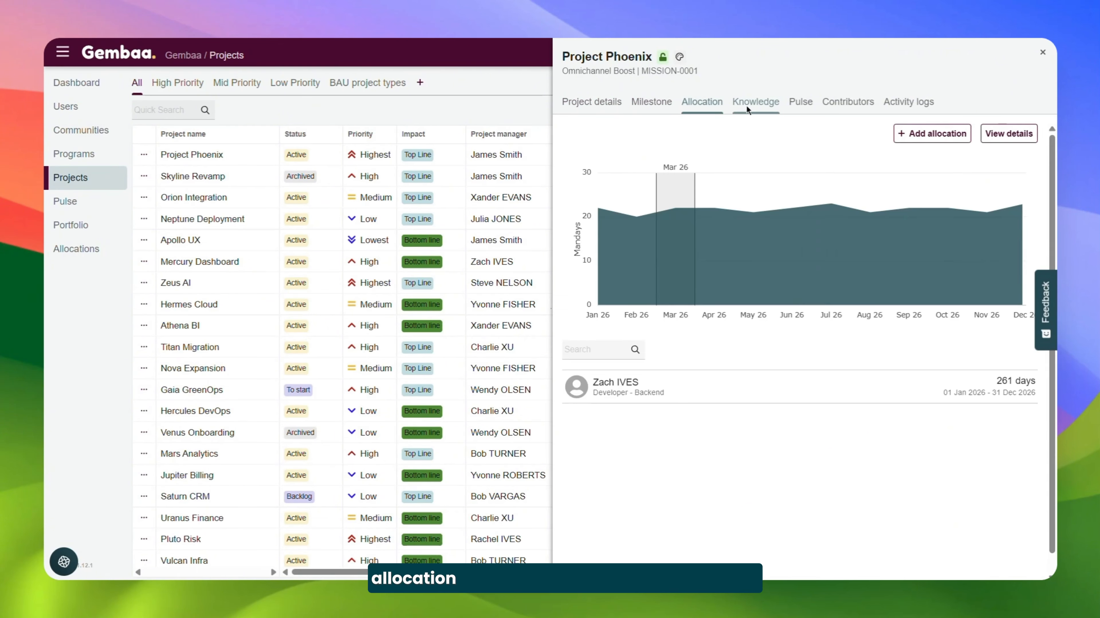
click(745, 105)
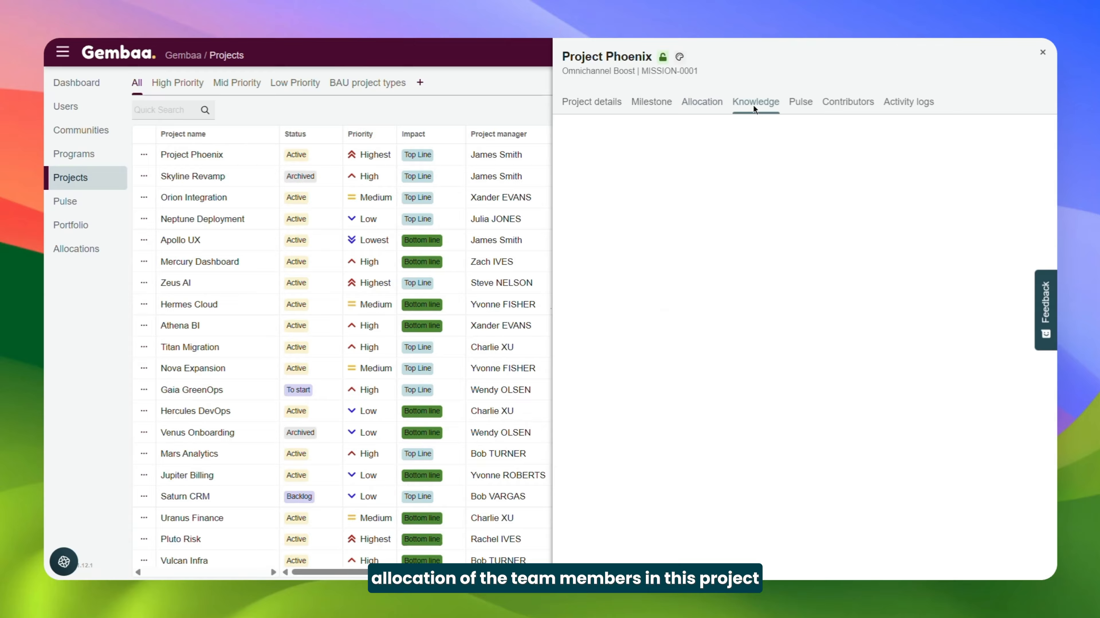
click(800, 103)
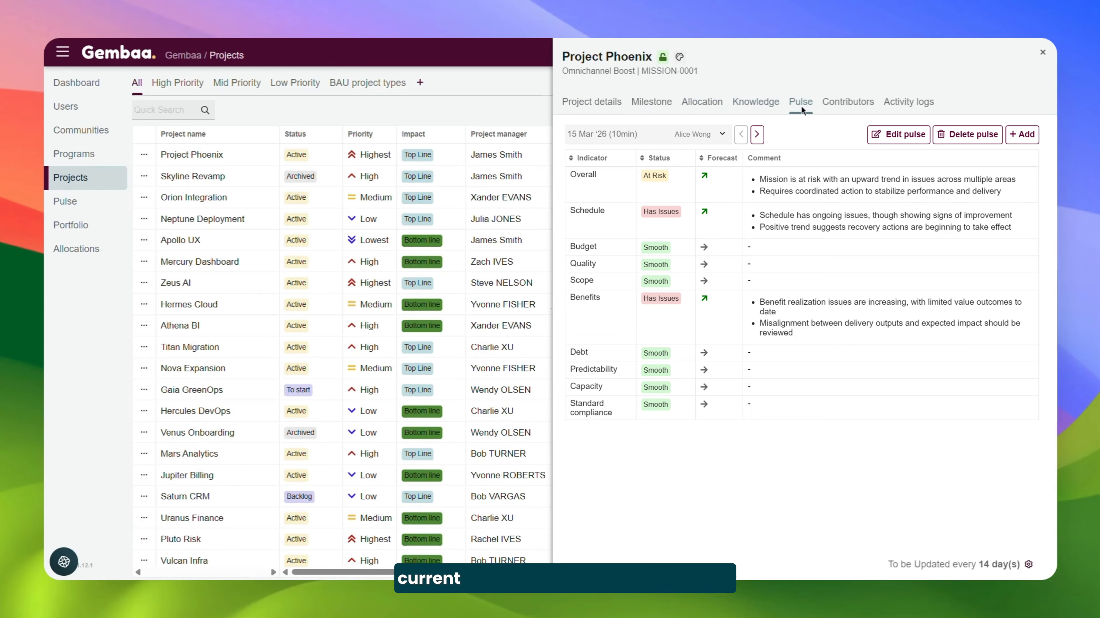
click(846, 104)
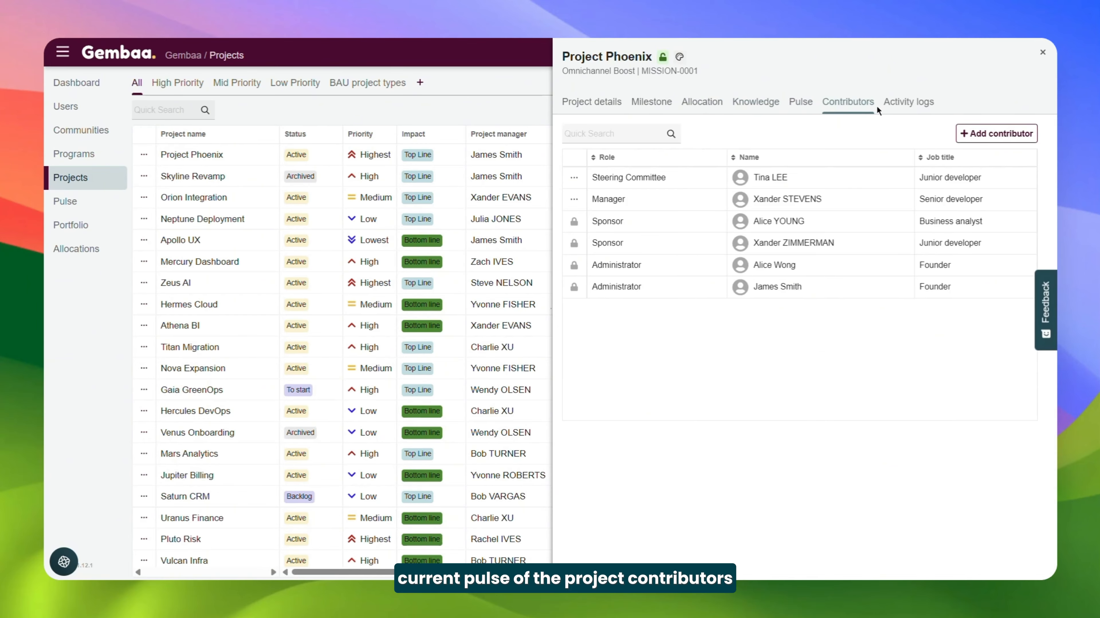
click(895, 104)
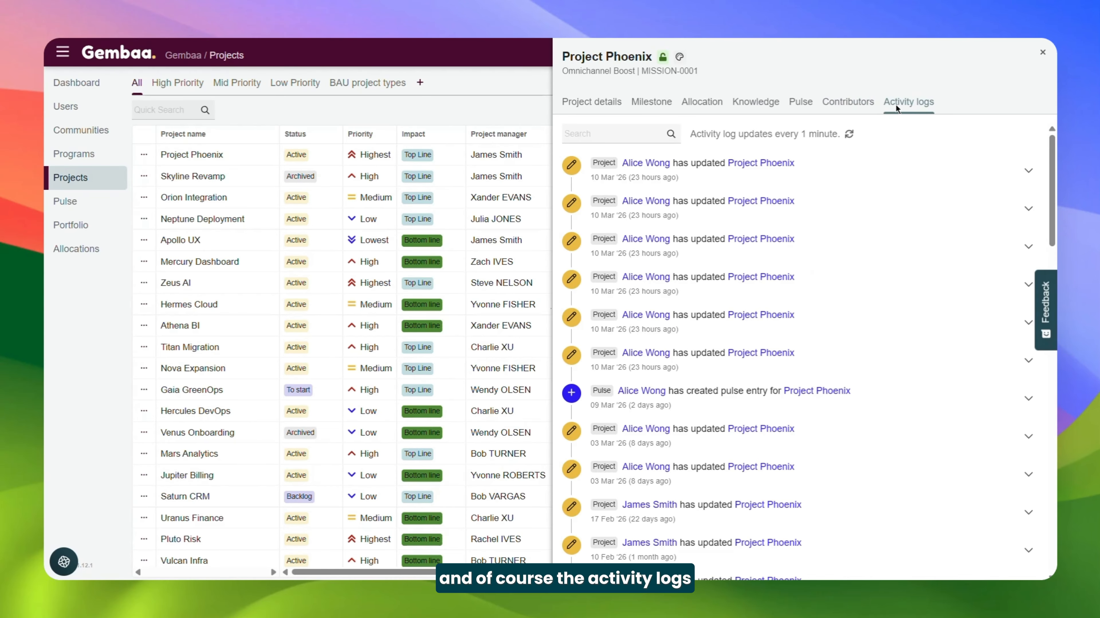
click(582, 110)
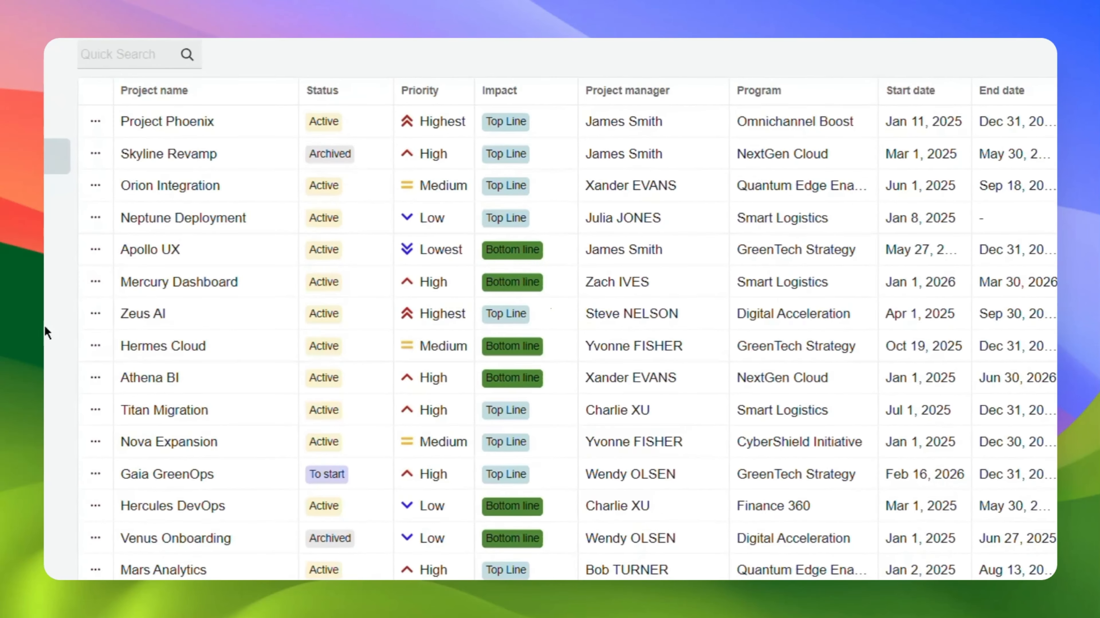
Change Neptune Deployment's project manager directly in the table and set its impact to Bottom line
double_click(705, 229)
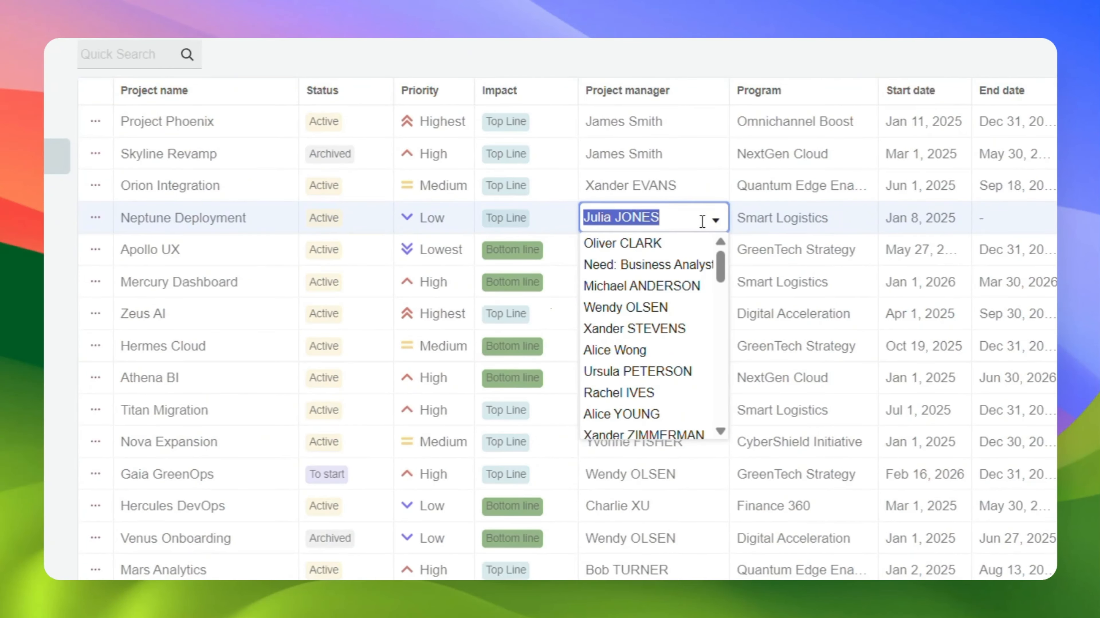
click(679, 307)
click(562, 216)
click(562, 225)
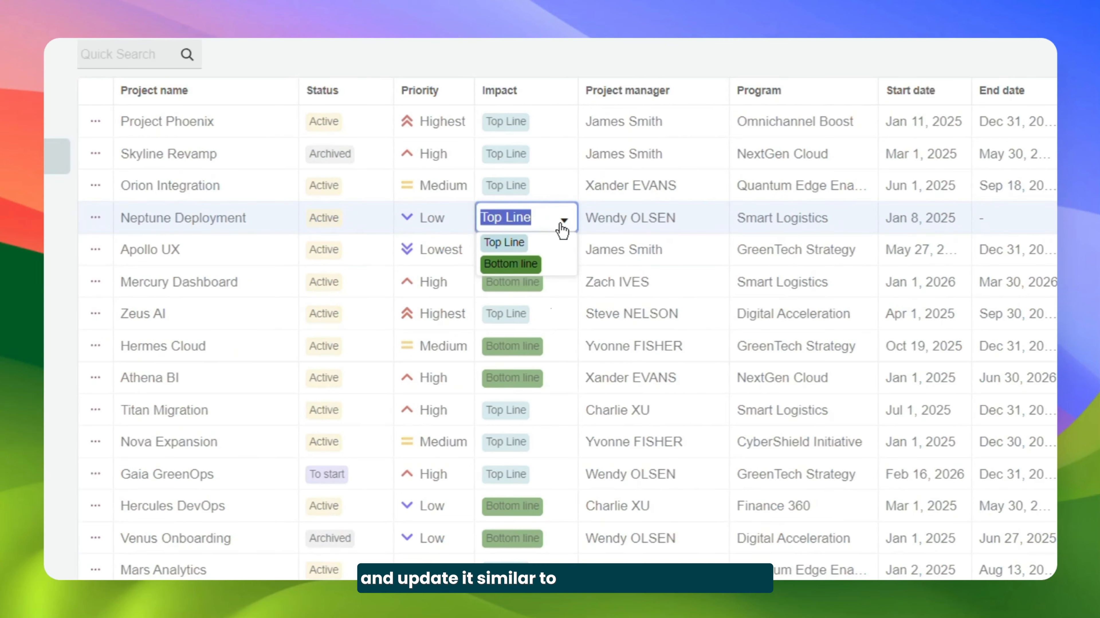
click(541, 264)
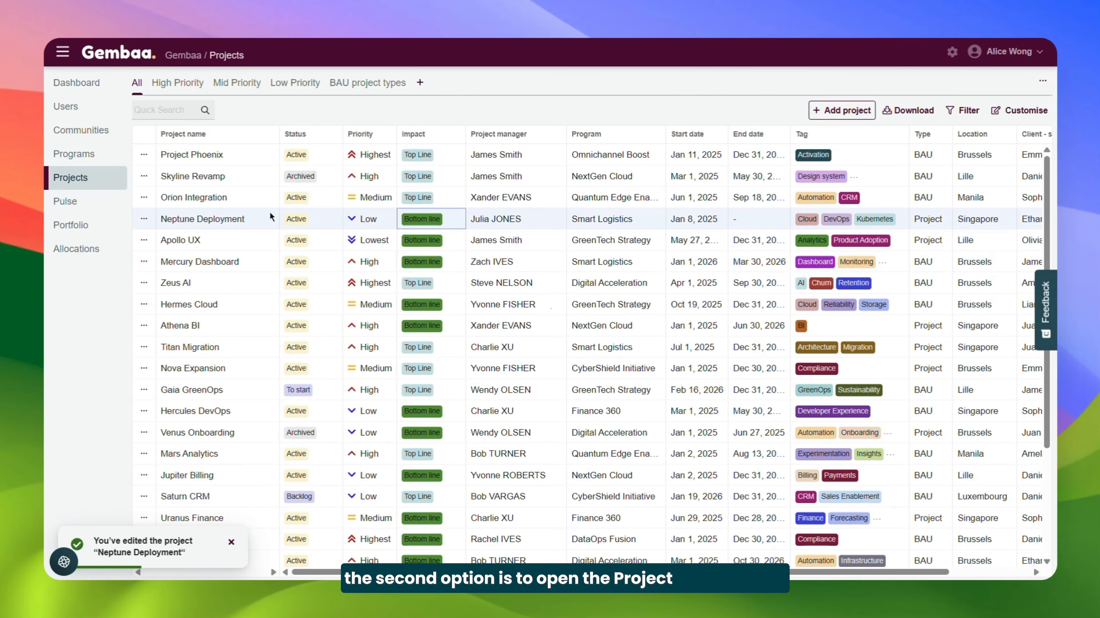
Edit Neptune Deployment through its details form, setting the priority to Highest and the impact to Top Line, and save
click(222, 218)
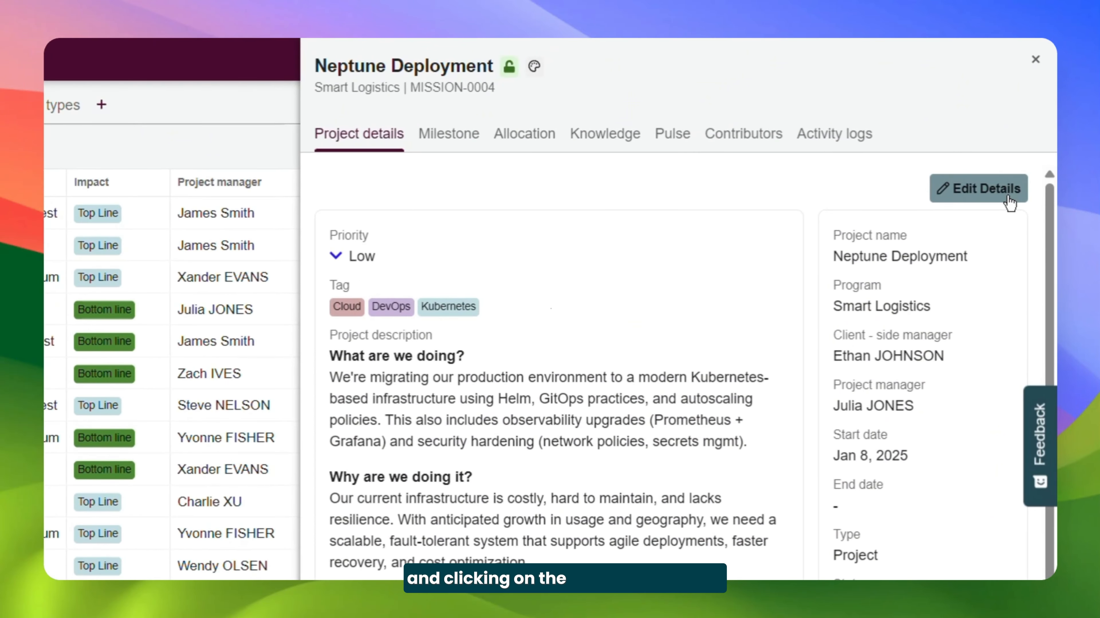
click(1009, 197)
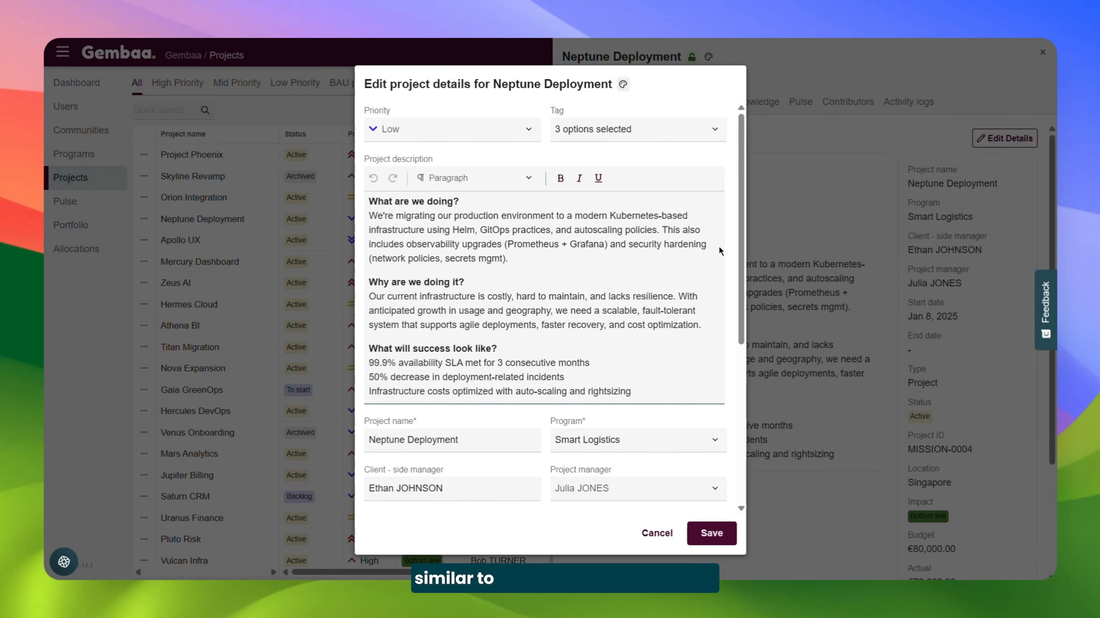
click(485, 129)
click(480, 177)
scroll(623, 299, down, 5)
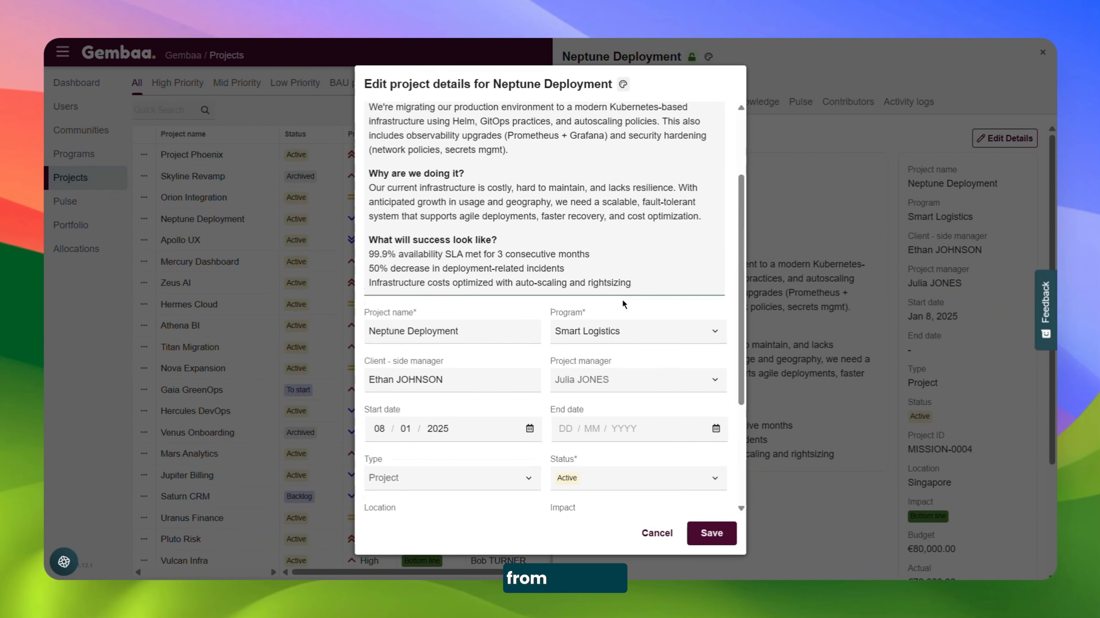
click(619, 446)
click(607, 477)
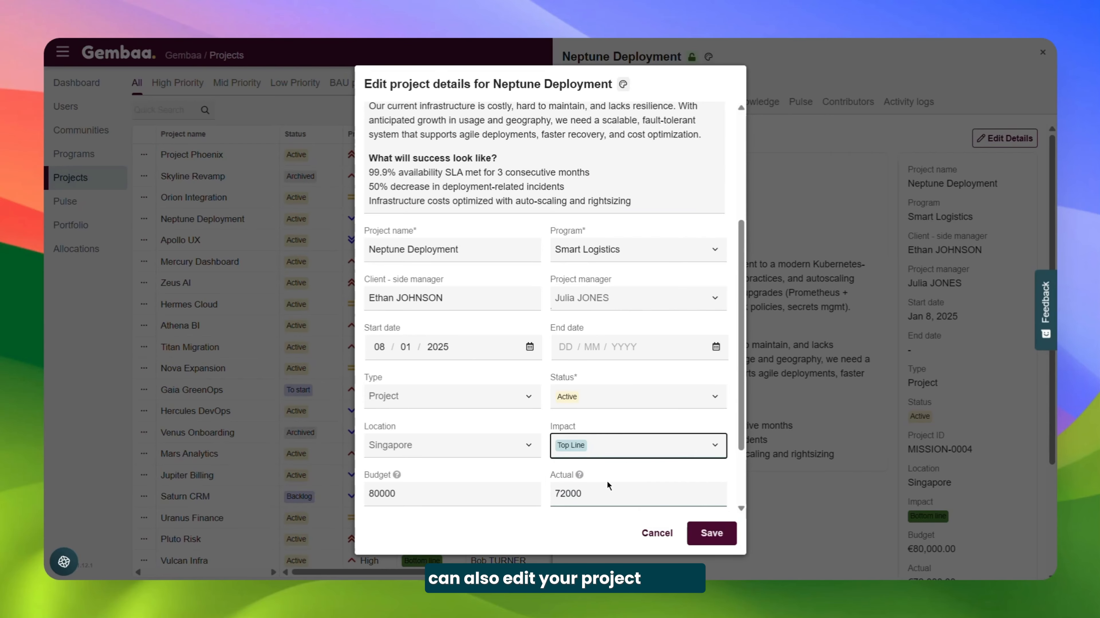
click(708, 526)
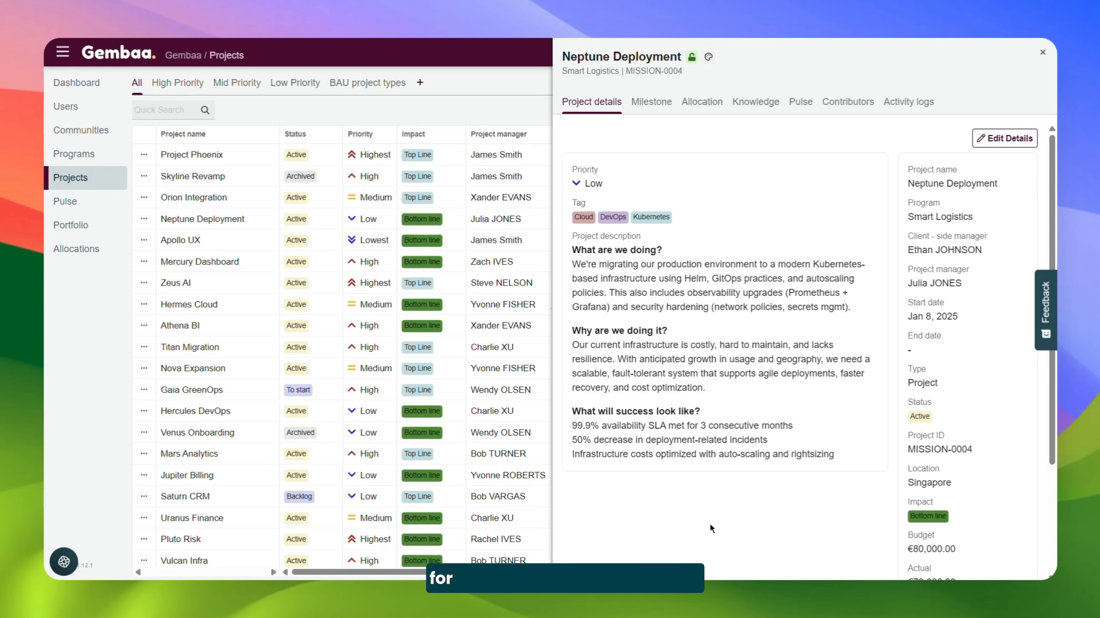
click(112, 401)
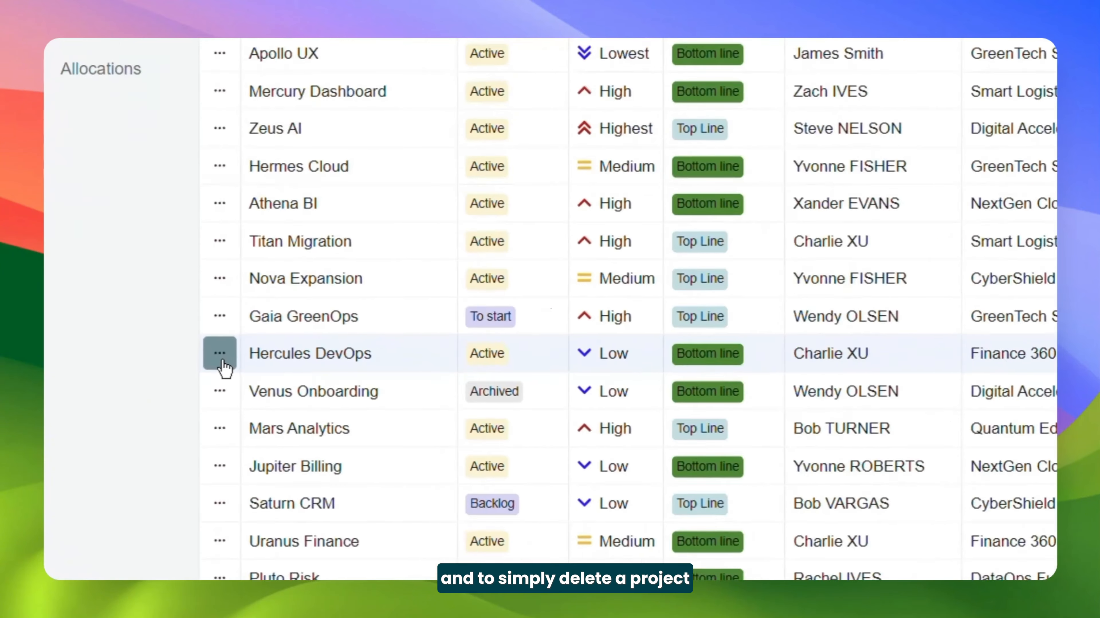
Delete Project X, the last project in the table
click(245, 336)
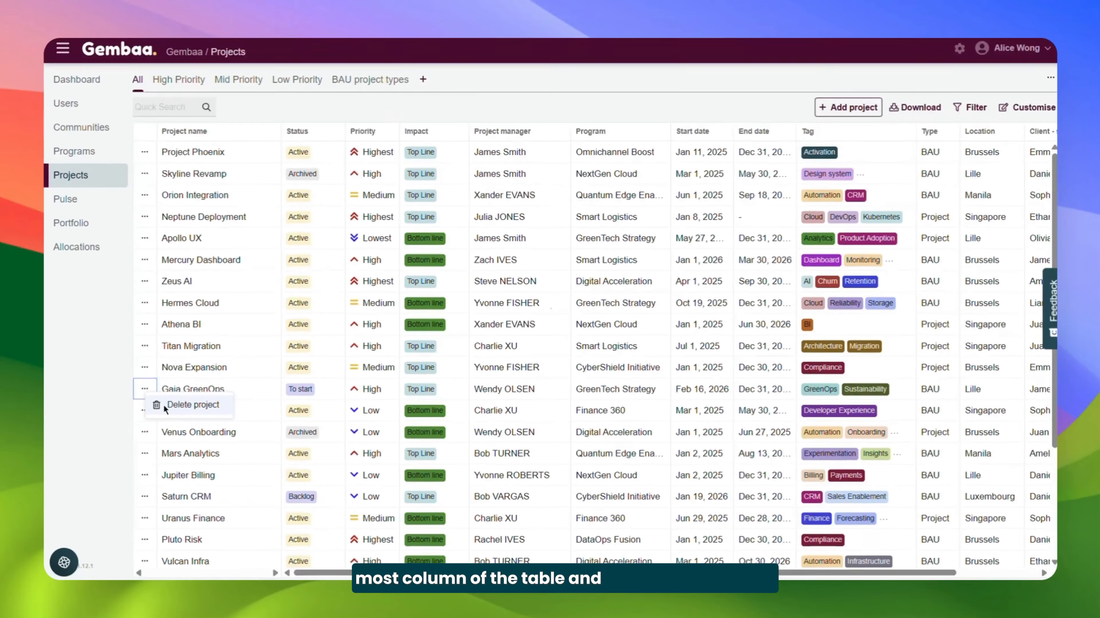
click(148, 407)
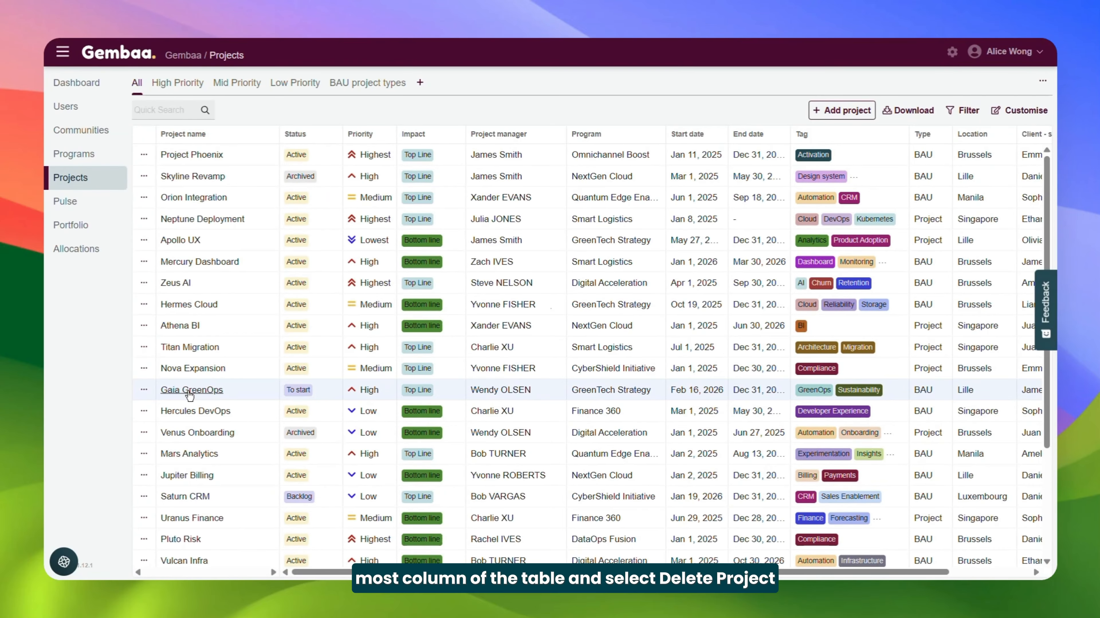
scroll(189, 394, down, 5)
click(144, 555)
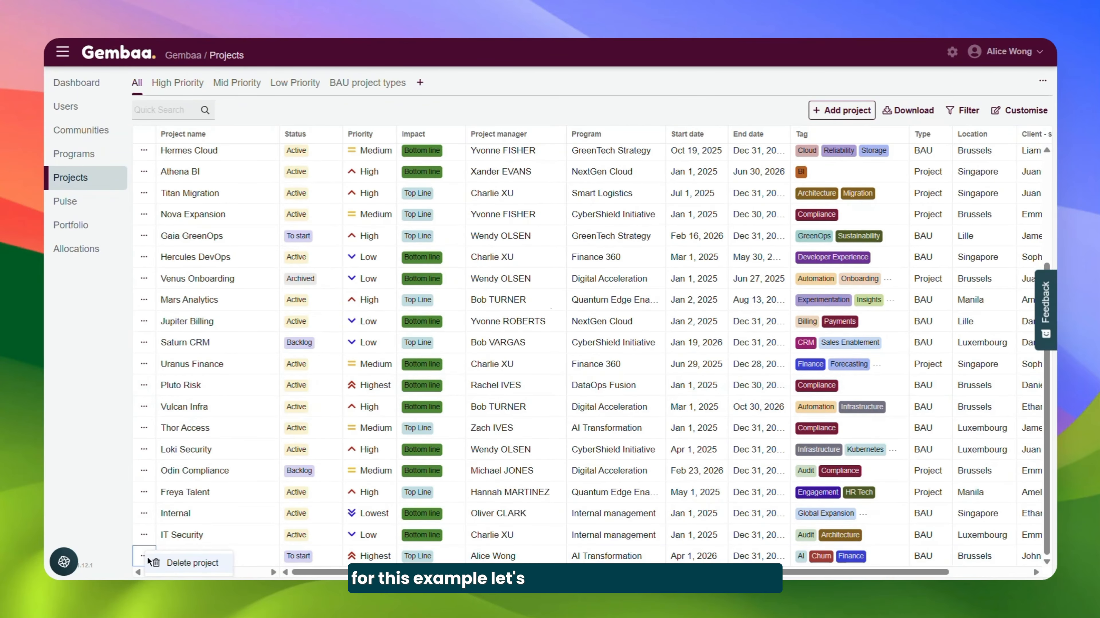
click(177, 563)
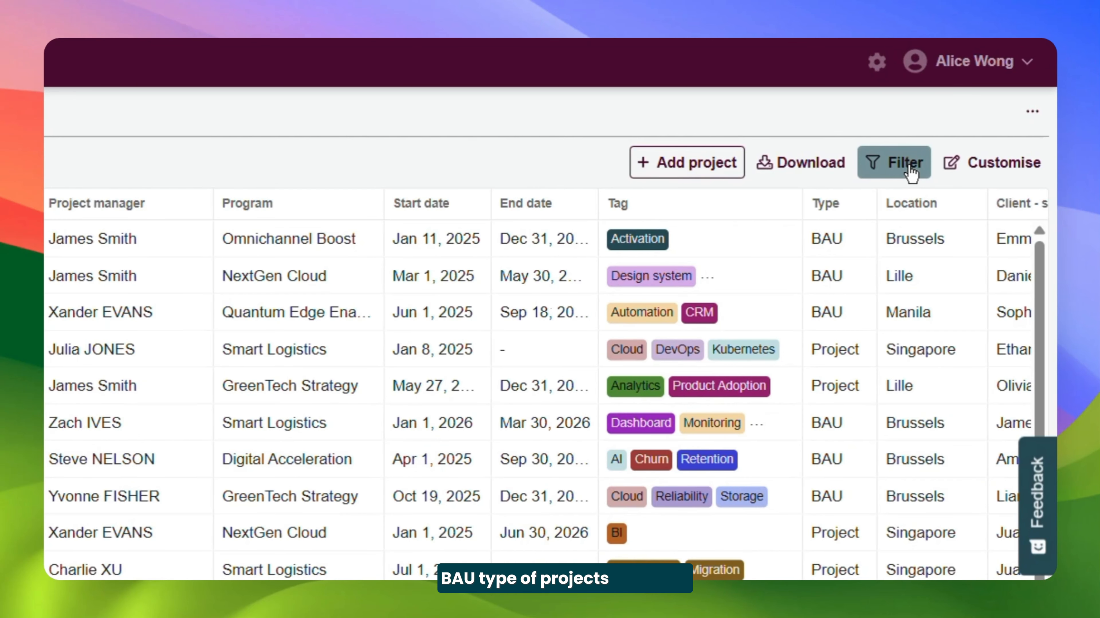
Filter the projects table to entries whose type matches BAU
click(909, 169)
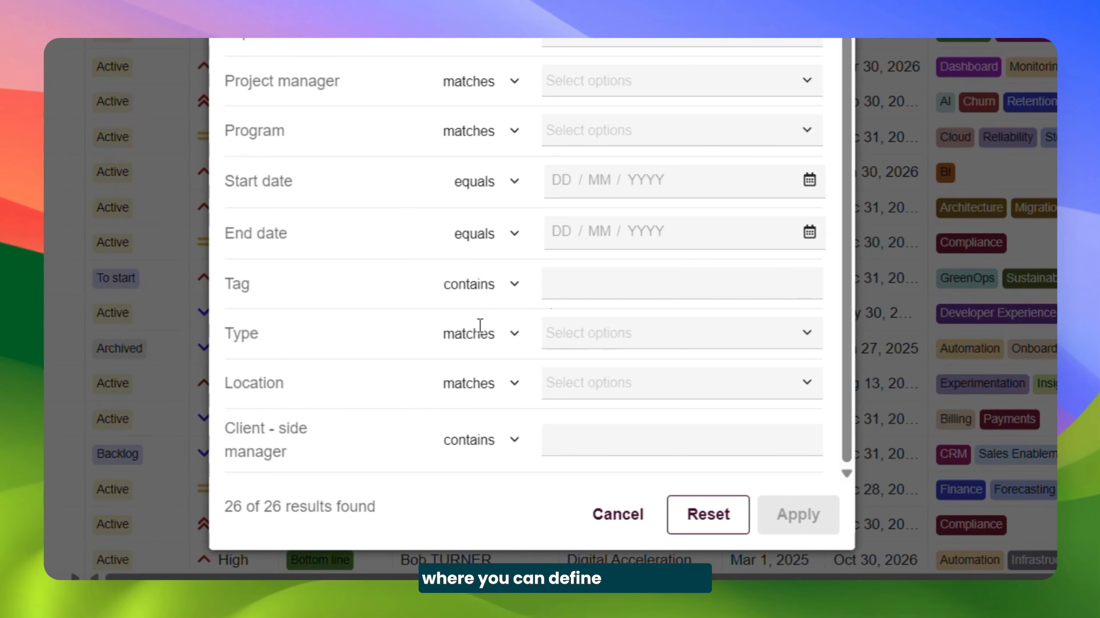
click(515, 333)
click(584, 332)
click(587, 332)
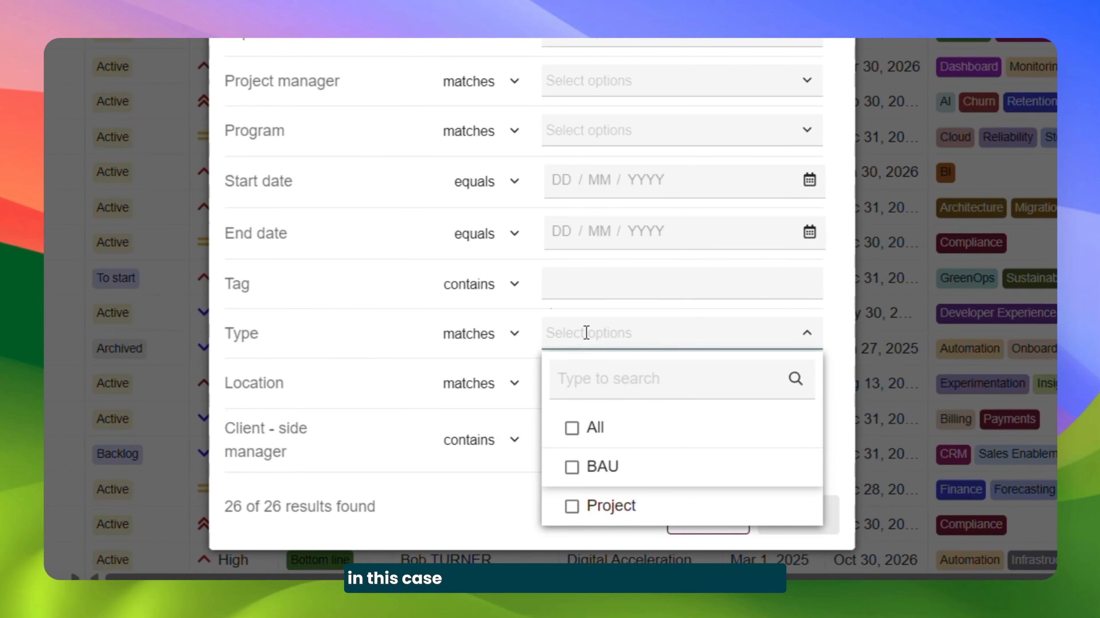
click(587, 470)
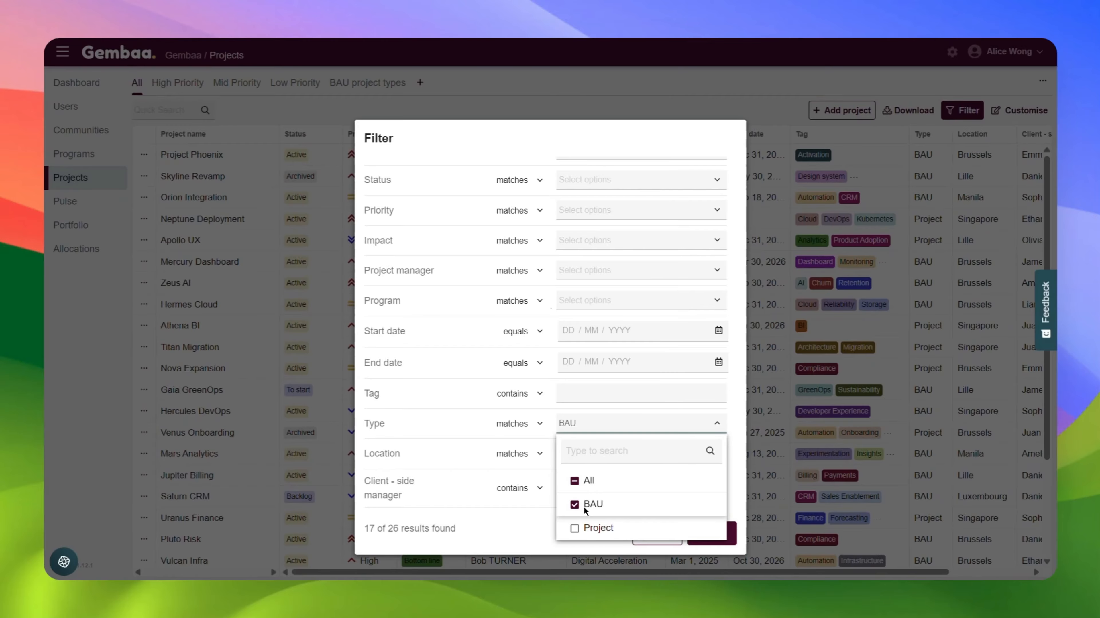
click(504, 523)
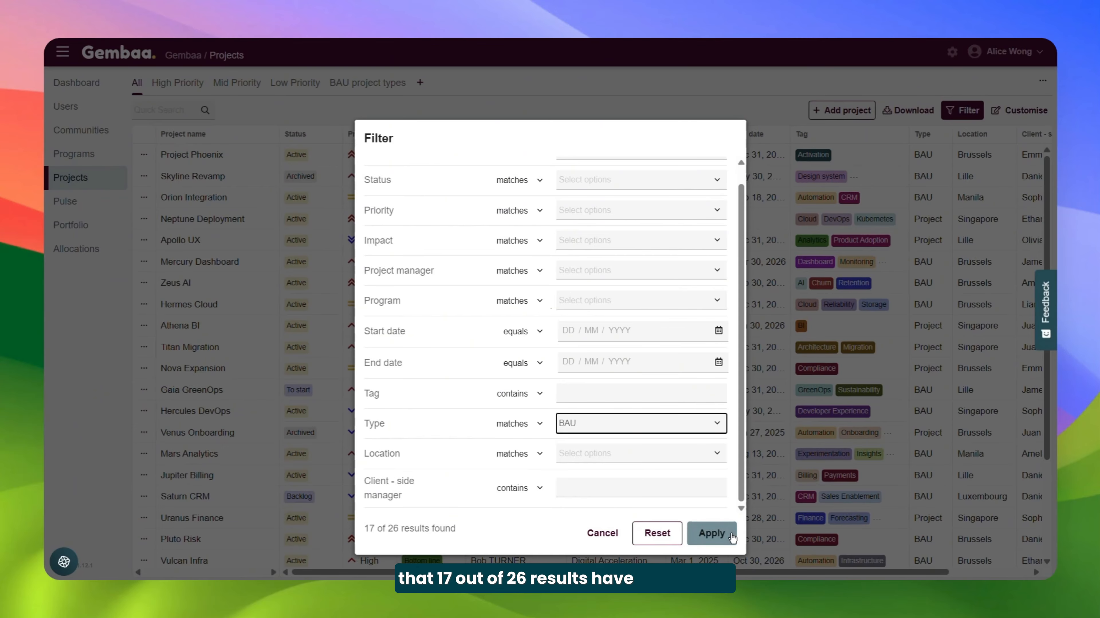
click(711, 533)
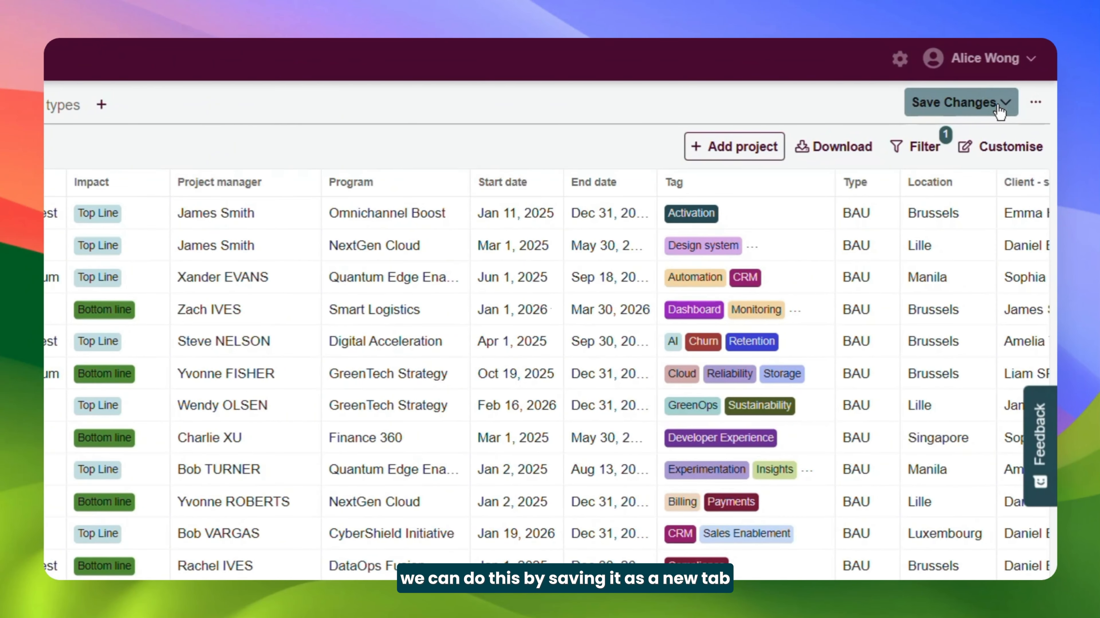
Save the filtered table view as a new tab named BAUs
click(998, 107)
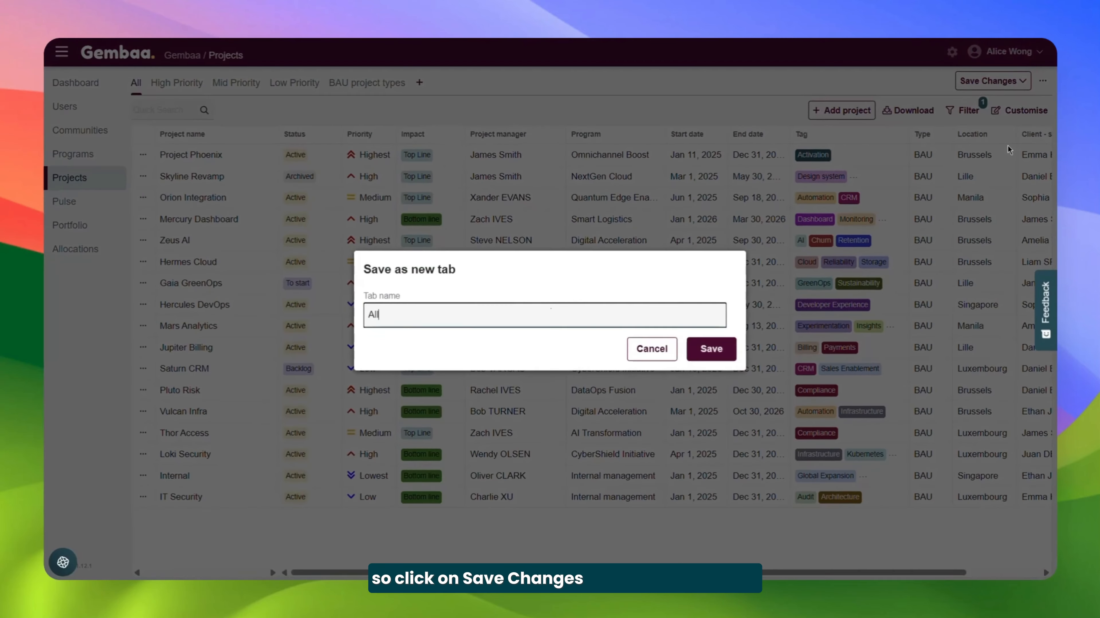
text(B)
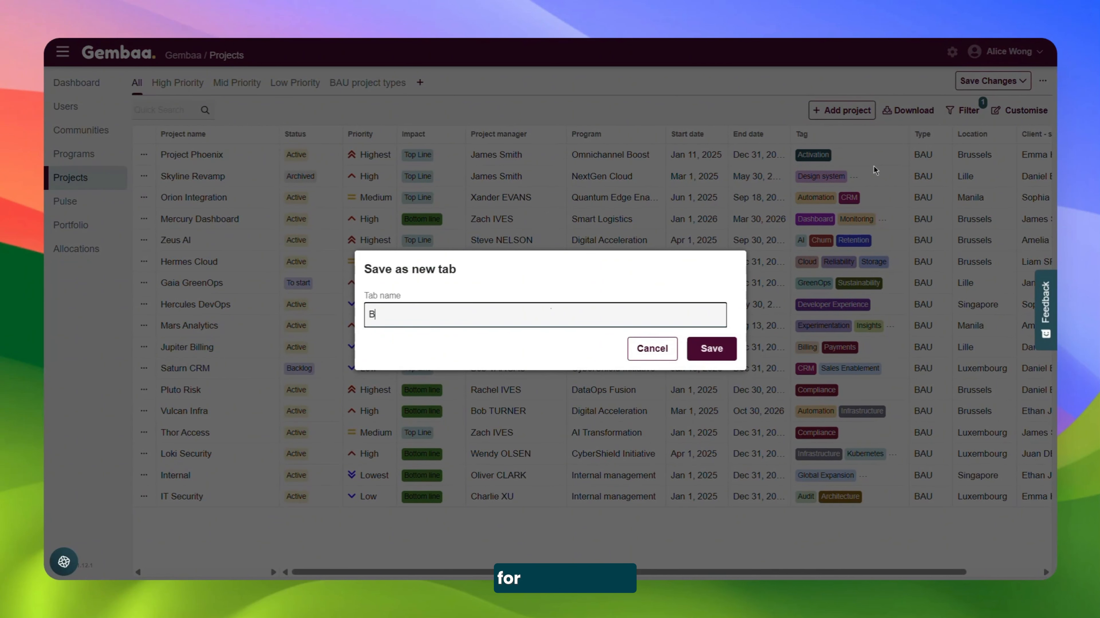
text(AUs)
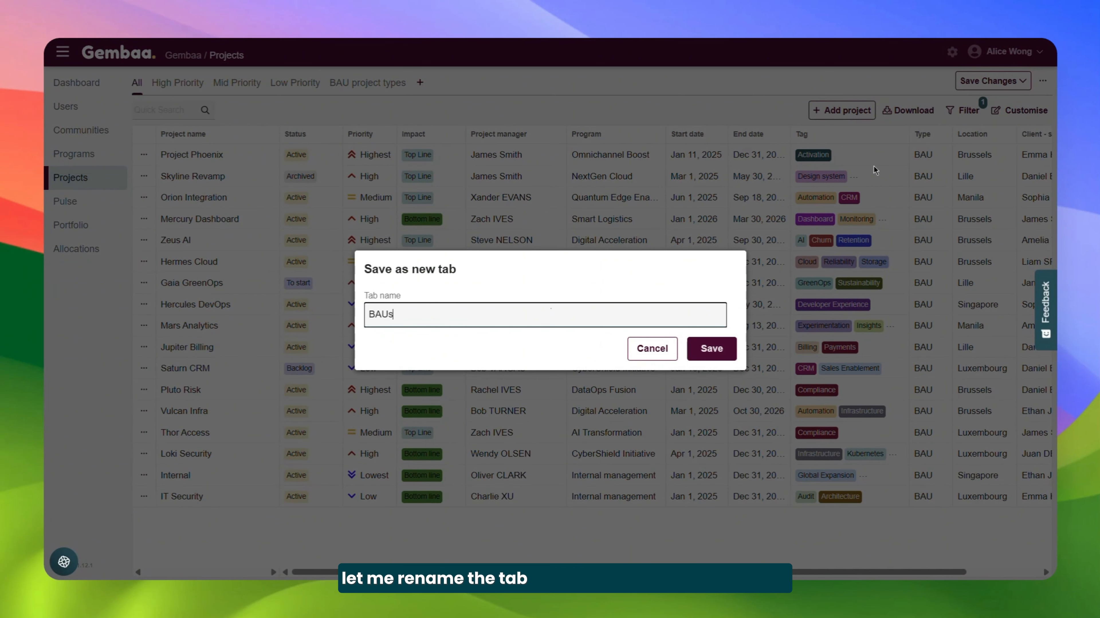
click(722, 348)
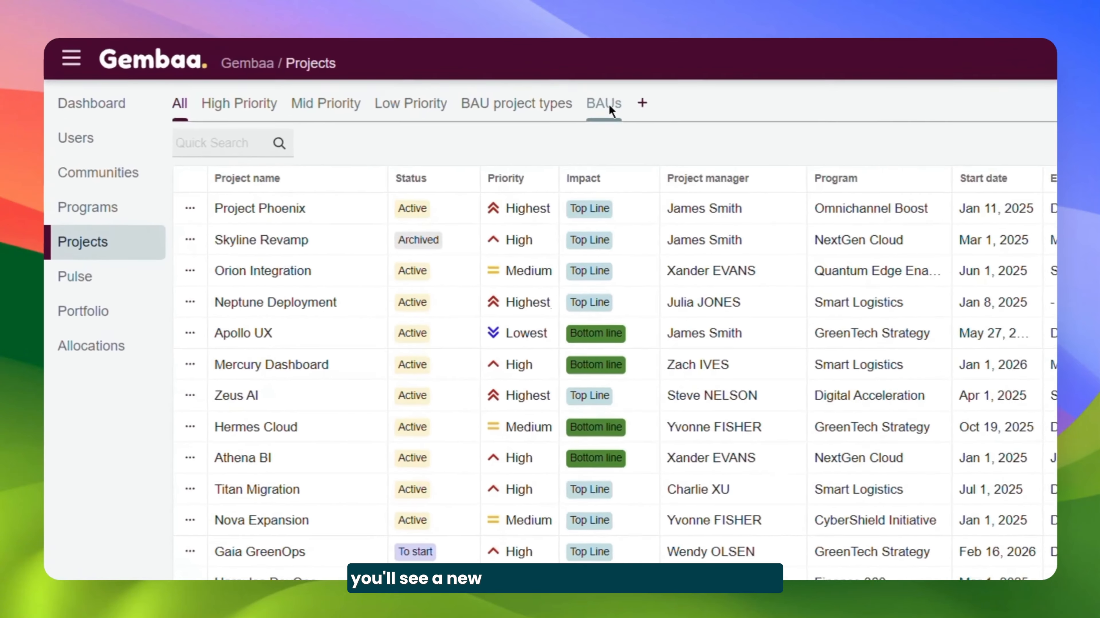
Open the saved BAUs view and look over the options for managing its tab
click(607, 105)
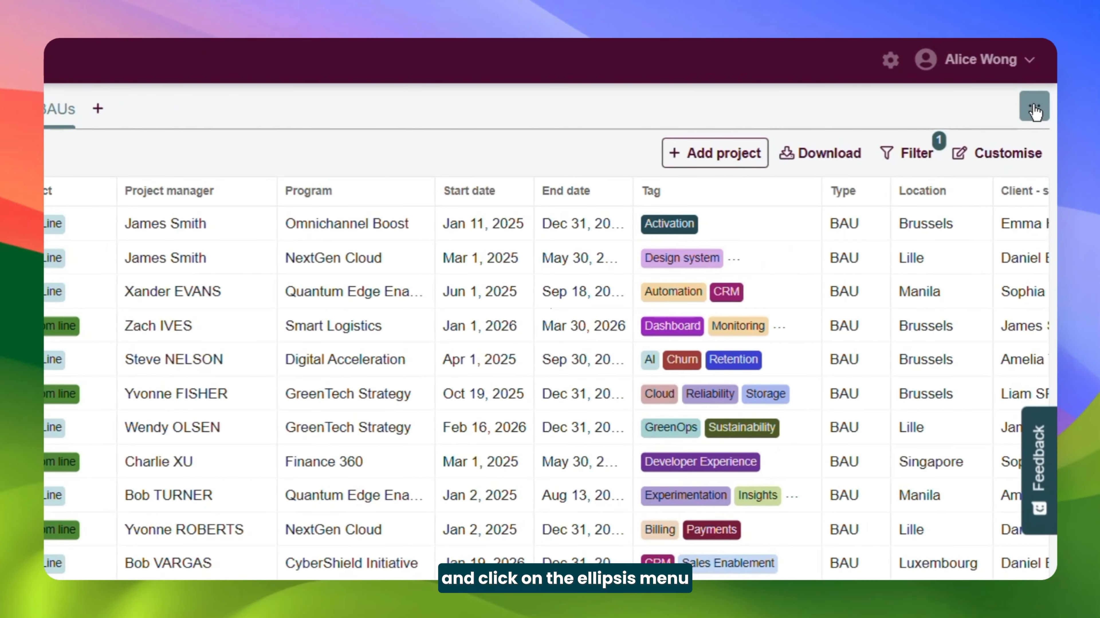
click(1034, 109)
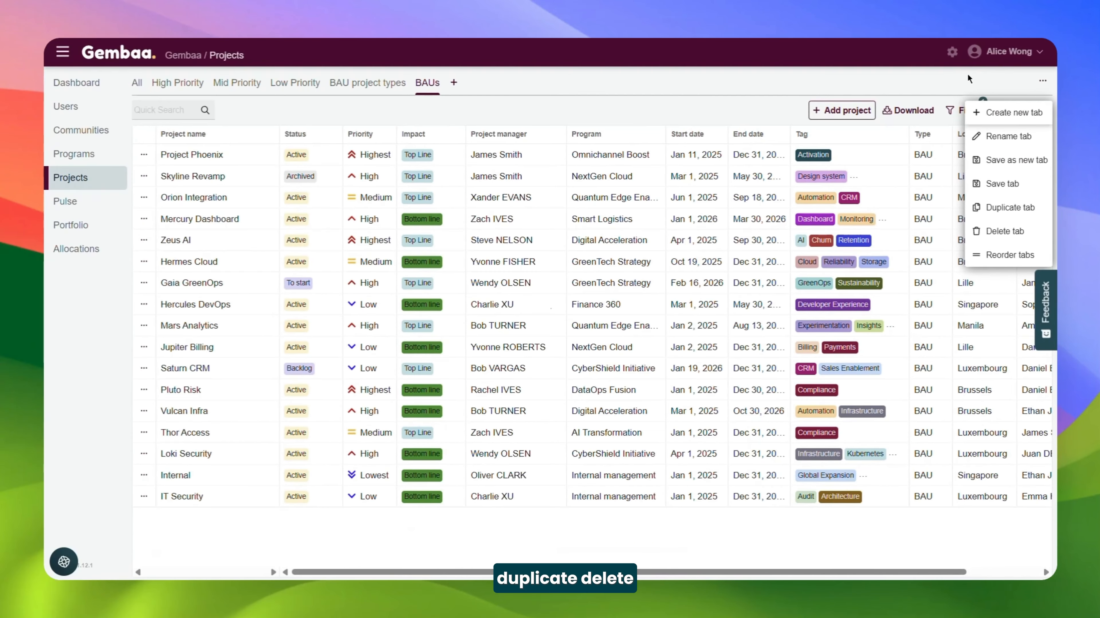
click(915, 97)
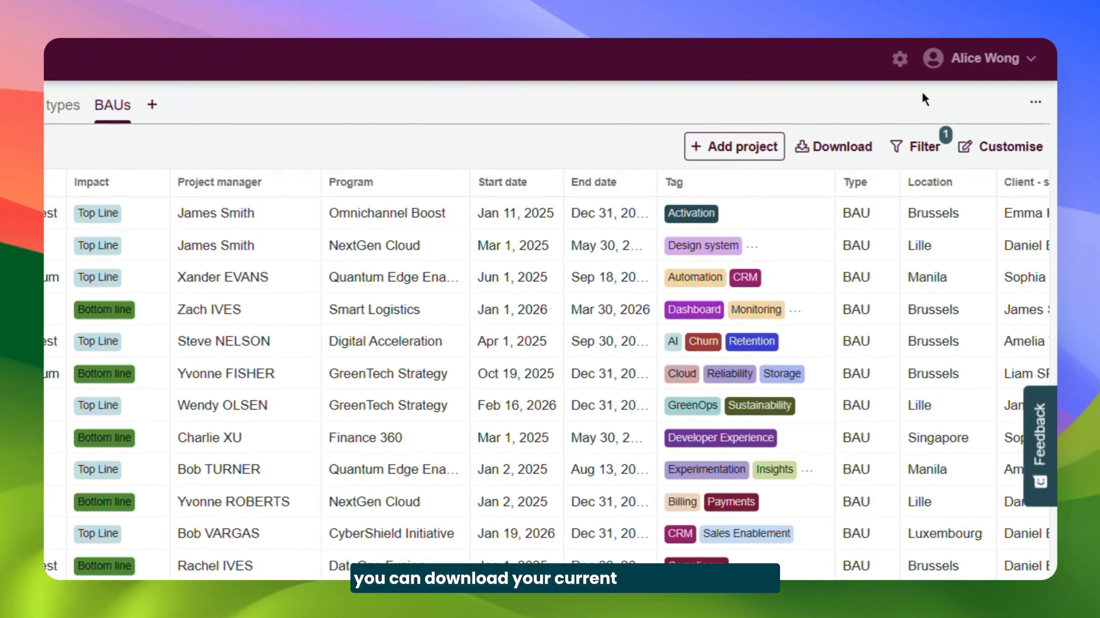
Download the BAUs view as an Excel file and check its columns against the table
click(852, 151)
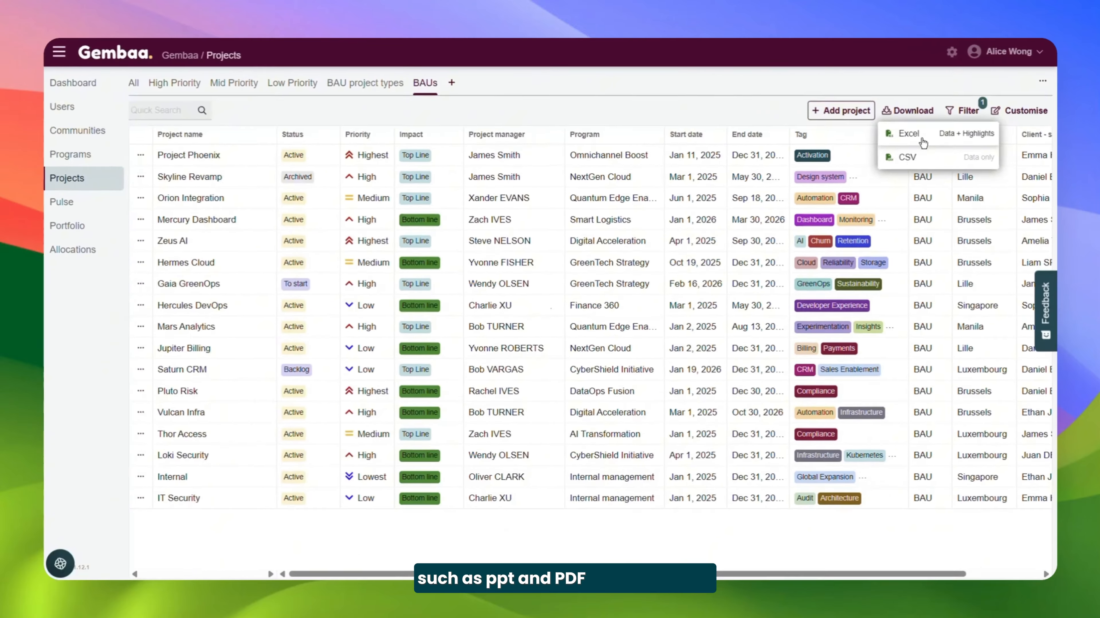
click(854, 190)
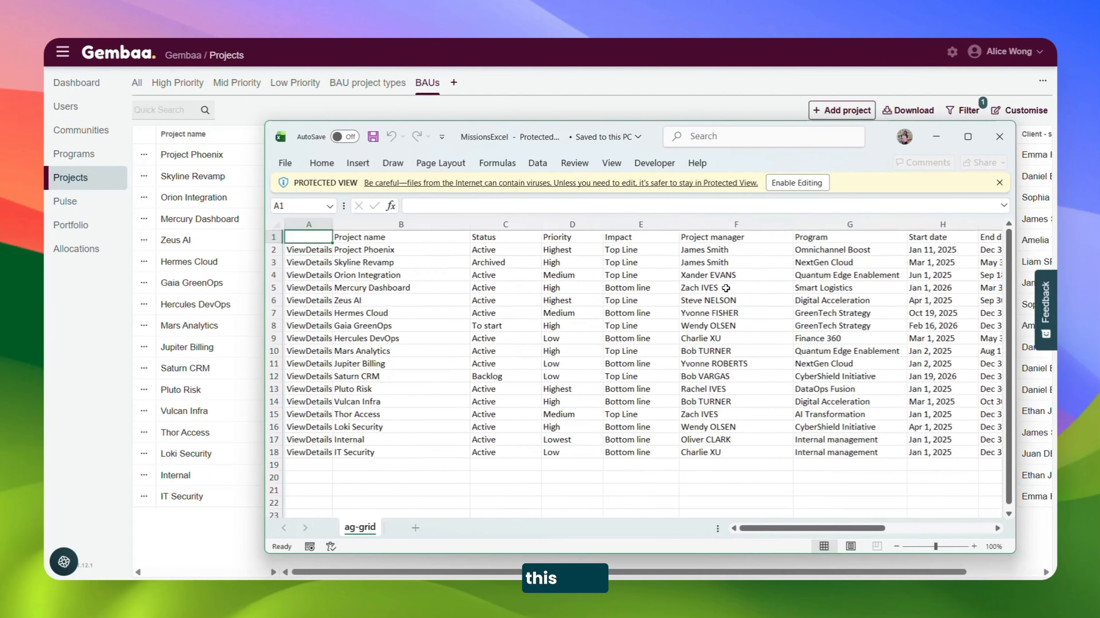
scroll(725, 287, right, 6)
scroll(726, 288, right, 3)
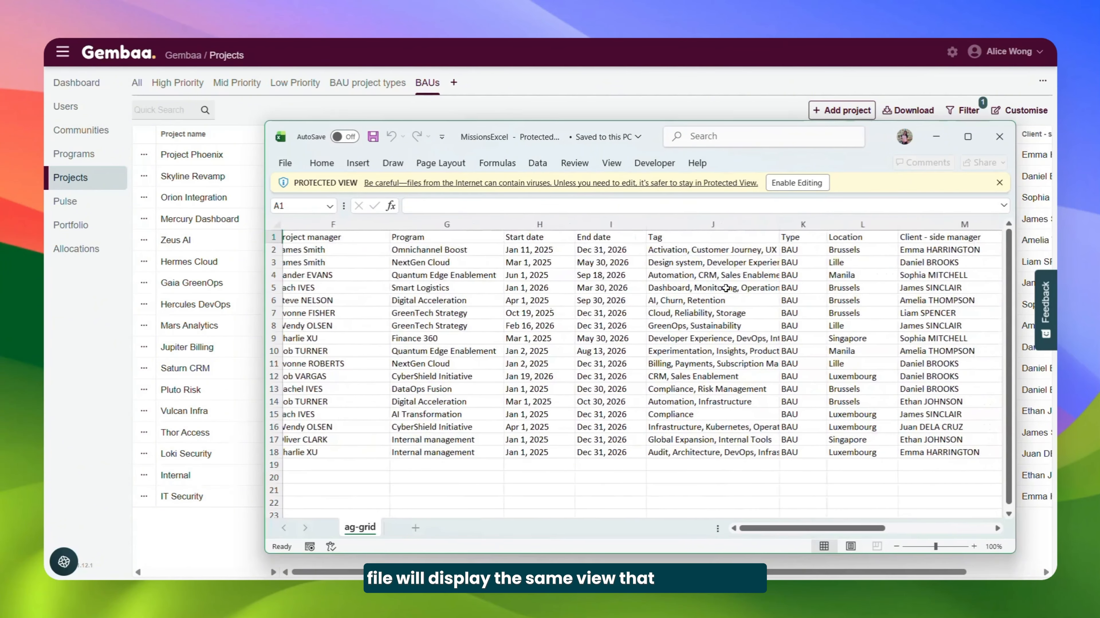
click(935, 138)
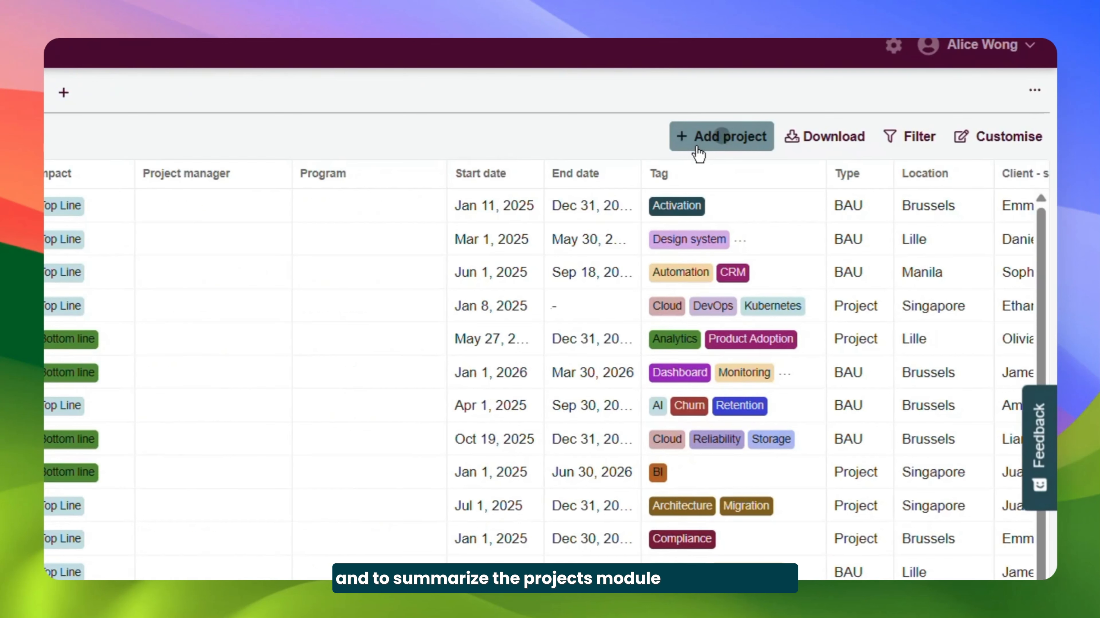
click(822, 115)
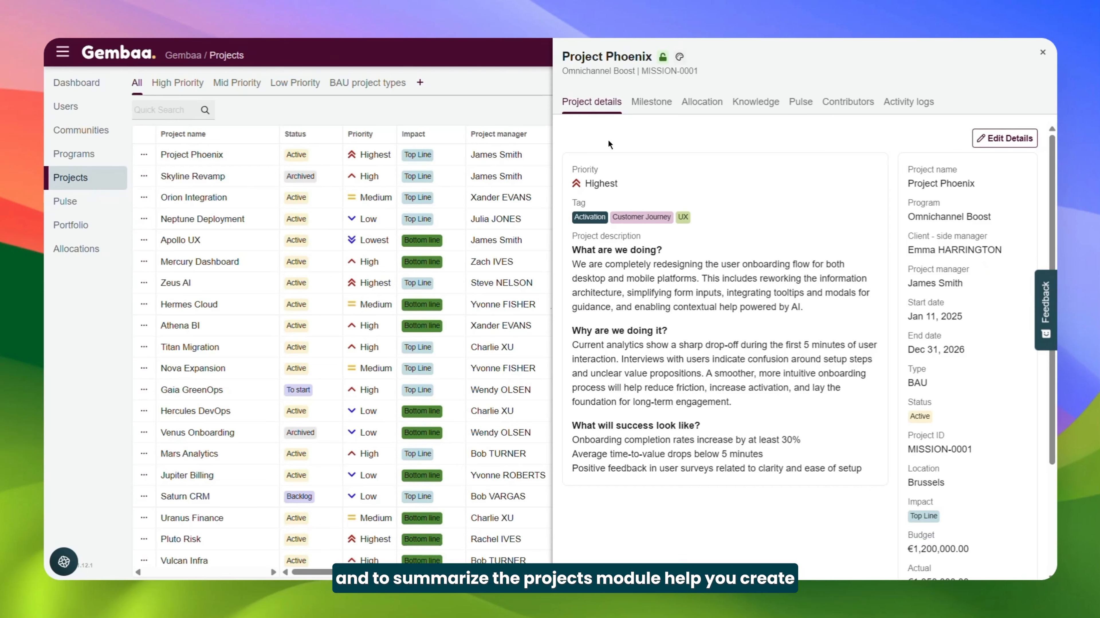
click(649, 104)
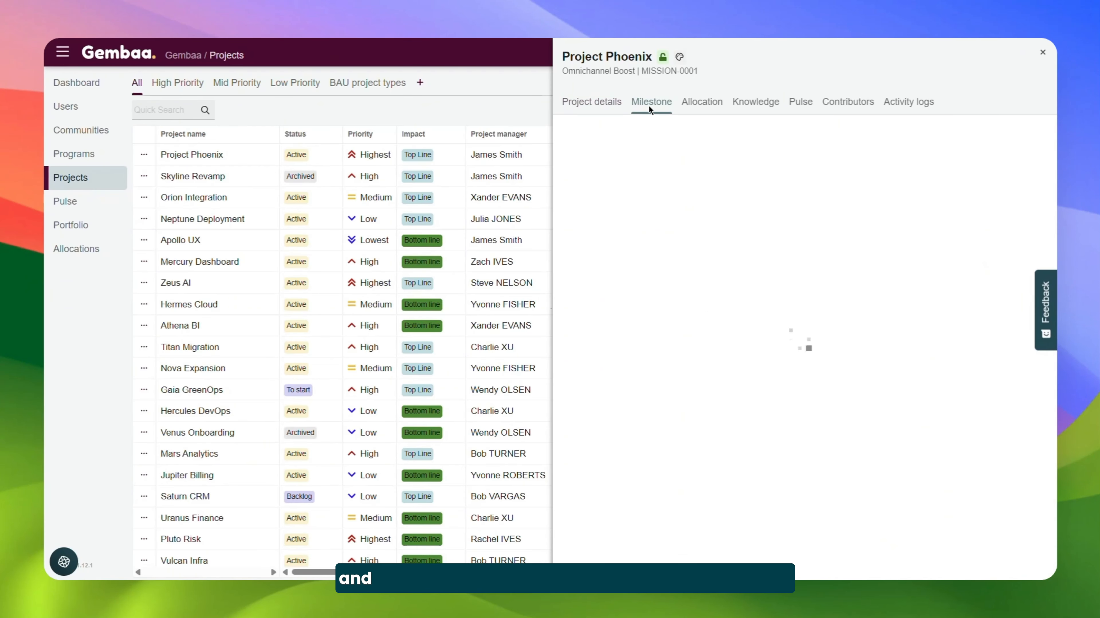
click(700, 102)
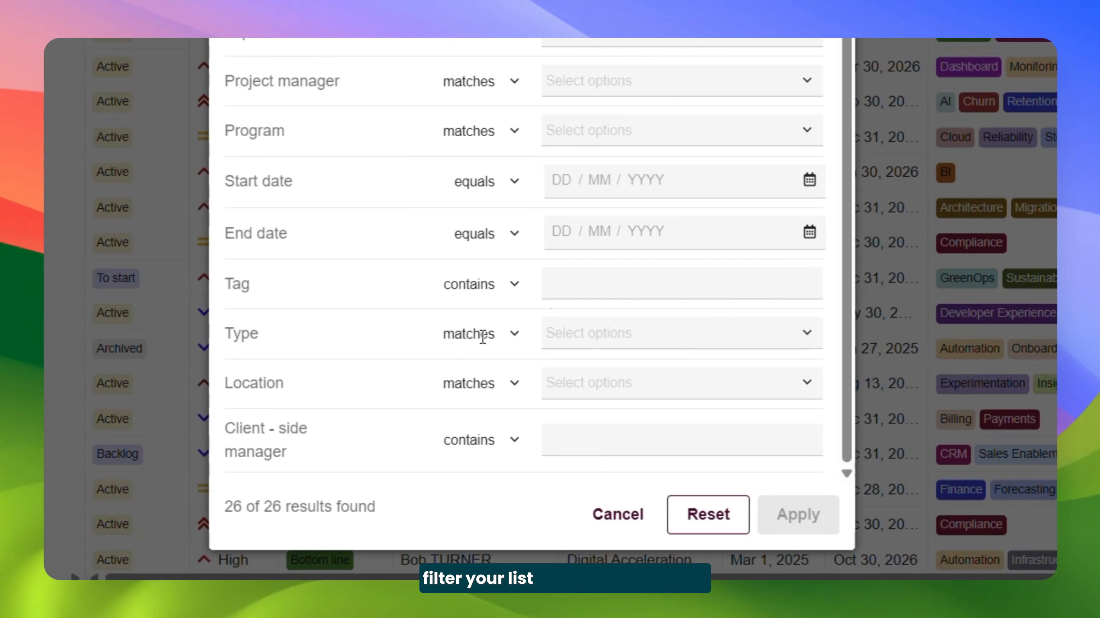
click(515, 335)
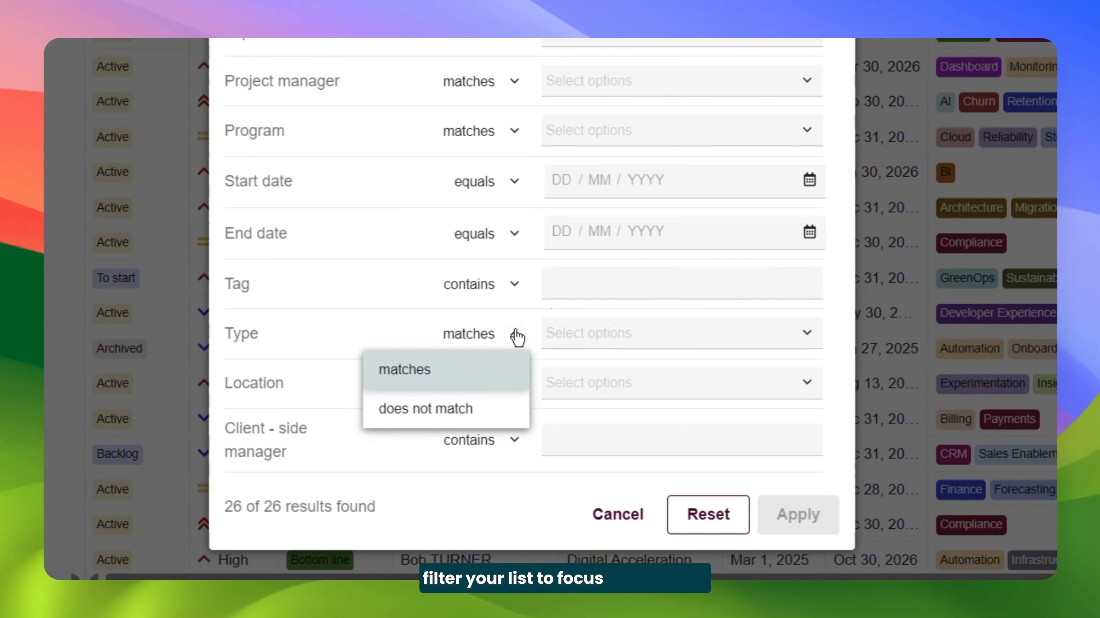
click(584, 332)
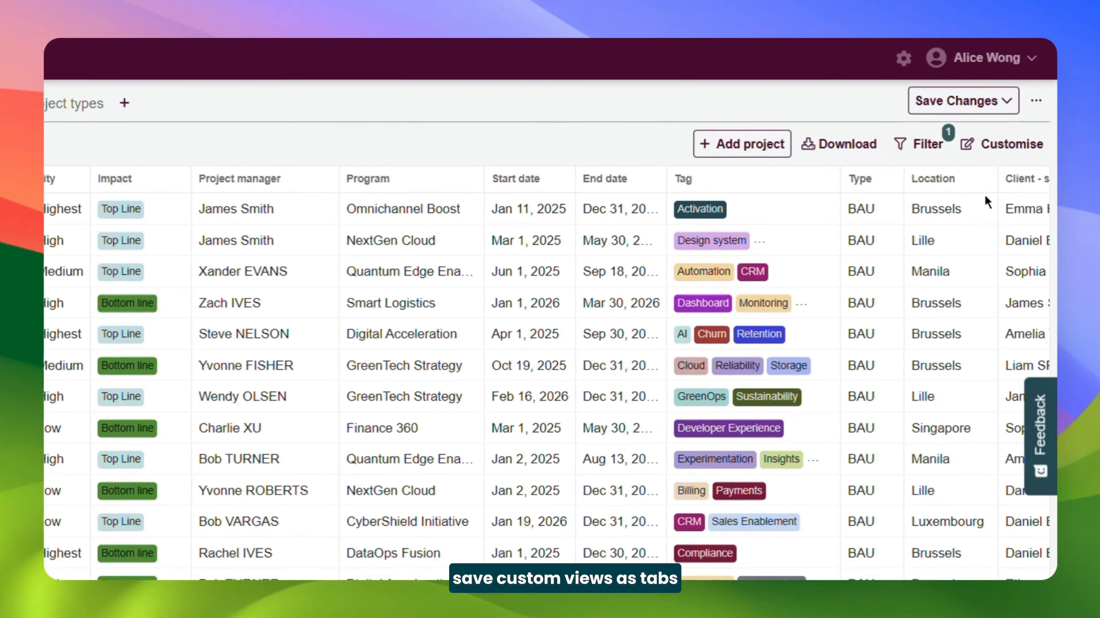